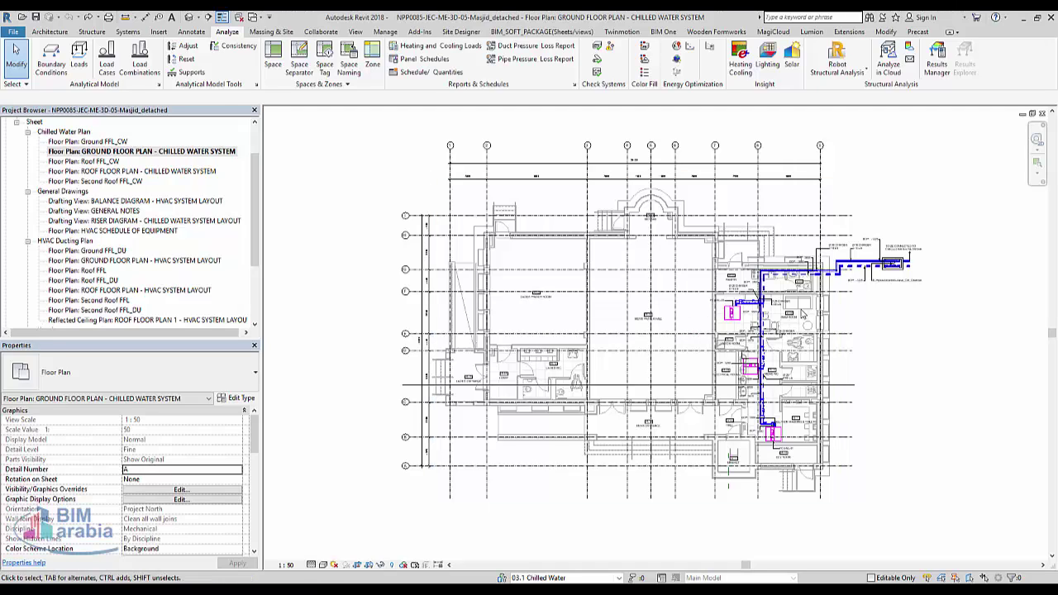
# Turn on Room Bounding in the linked architectural model's type properties.
pyautogui.click(273, 62)
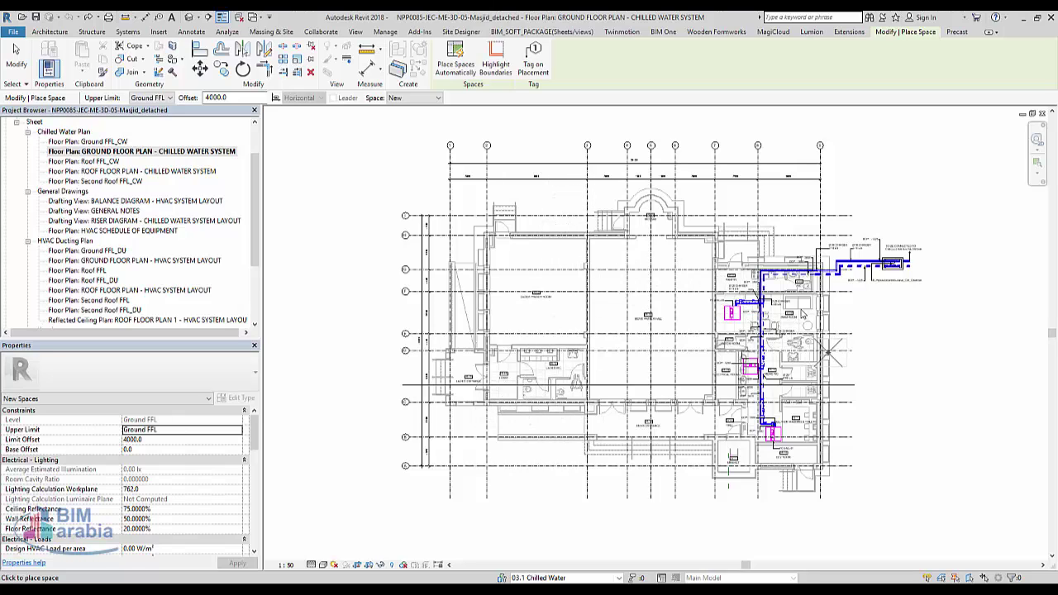
pyautogui.press('Escape')
pyautogui.press('Escape')
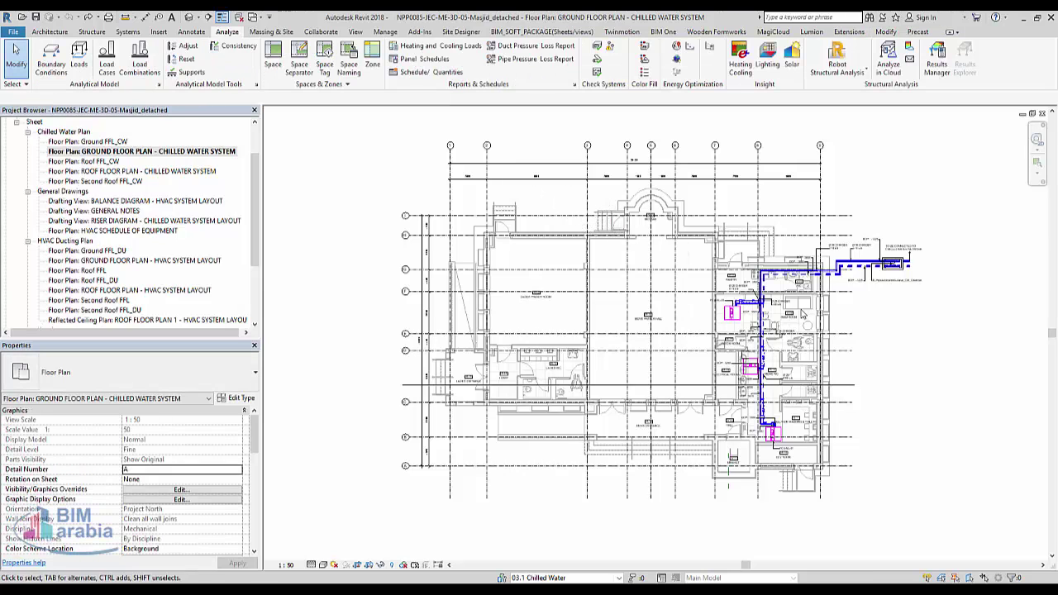
pyautogui.click(802, 314)
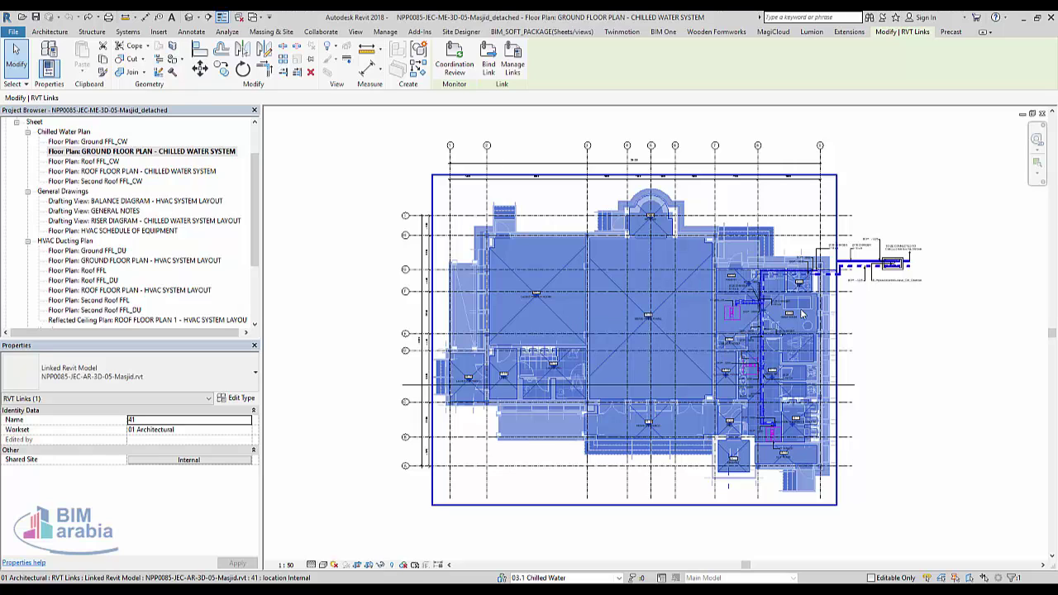
pyautogui.click(241, 398)
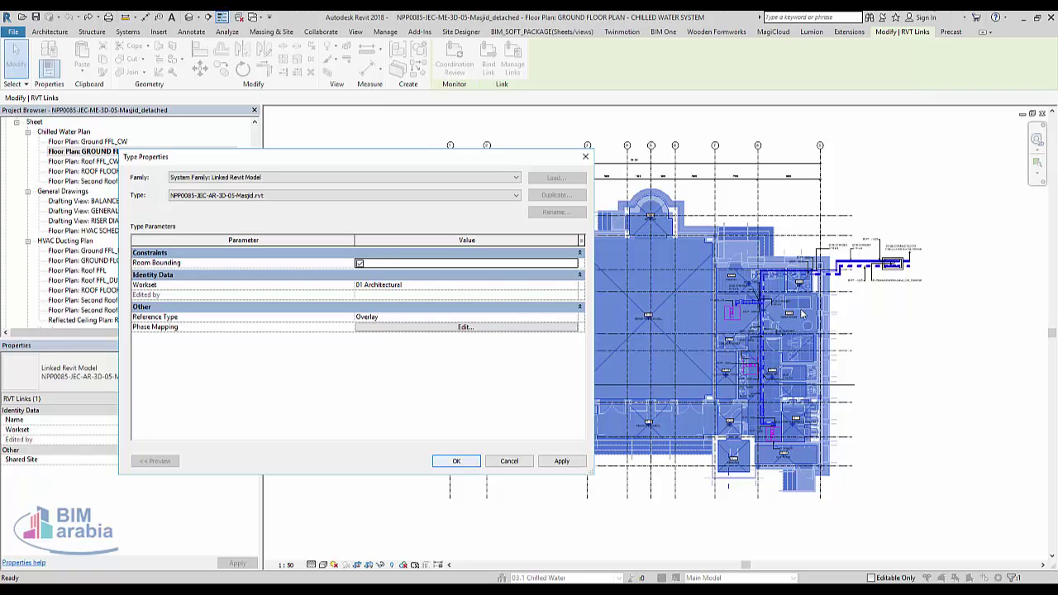
pyautogui.press('Return')
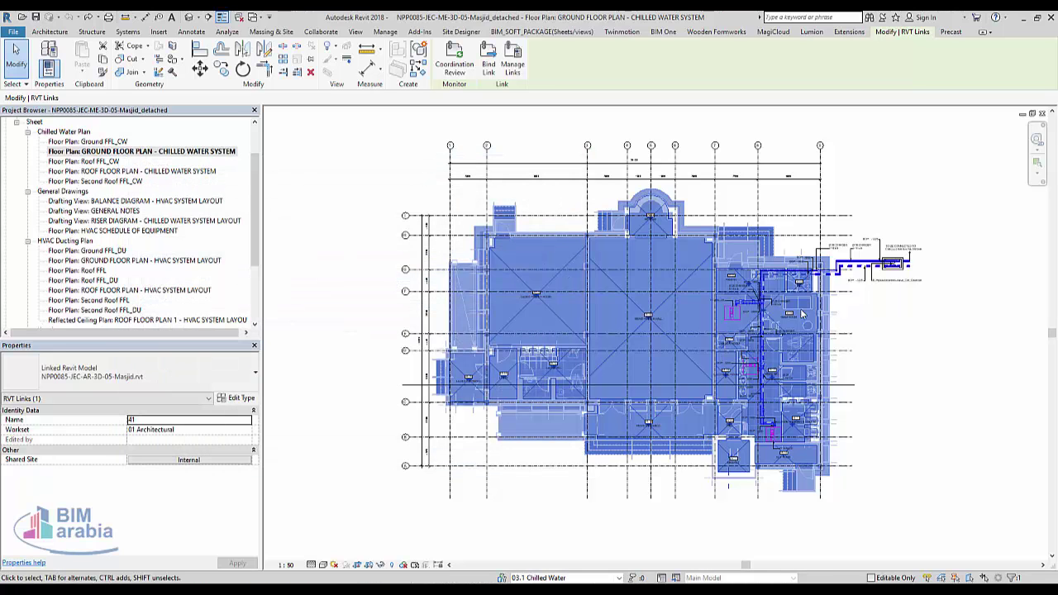
pyautogui.press('Escape')
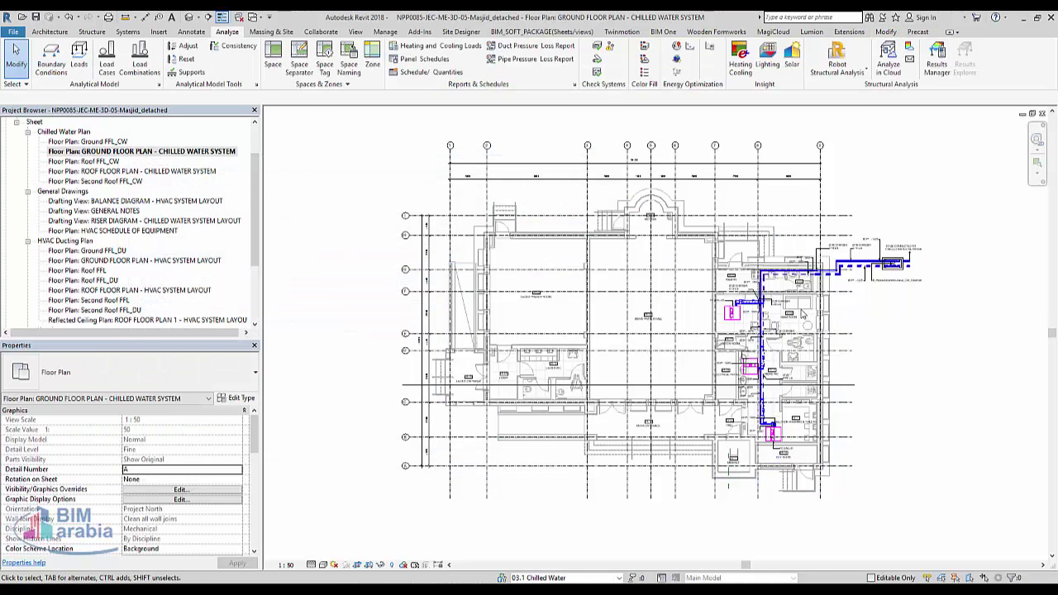
pyautogui.click(273, 59)
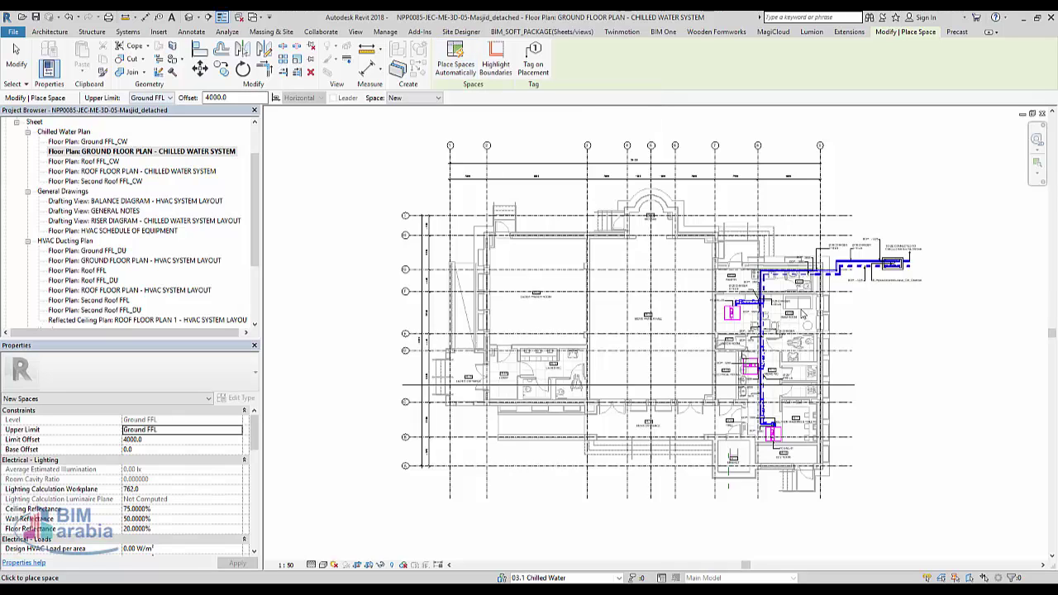
# Auto-place 23 spaces in the ground-floor rooms, upper limit Ground FFL with 4000 offset.
pyautogui.click(169, 97)
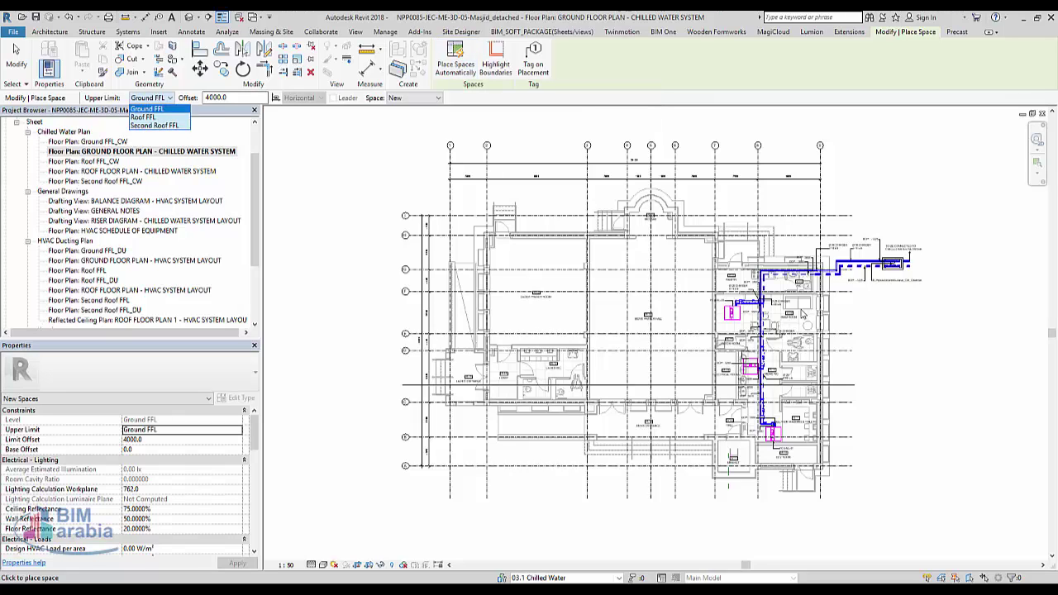
pyautogui.click(170, 98)
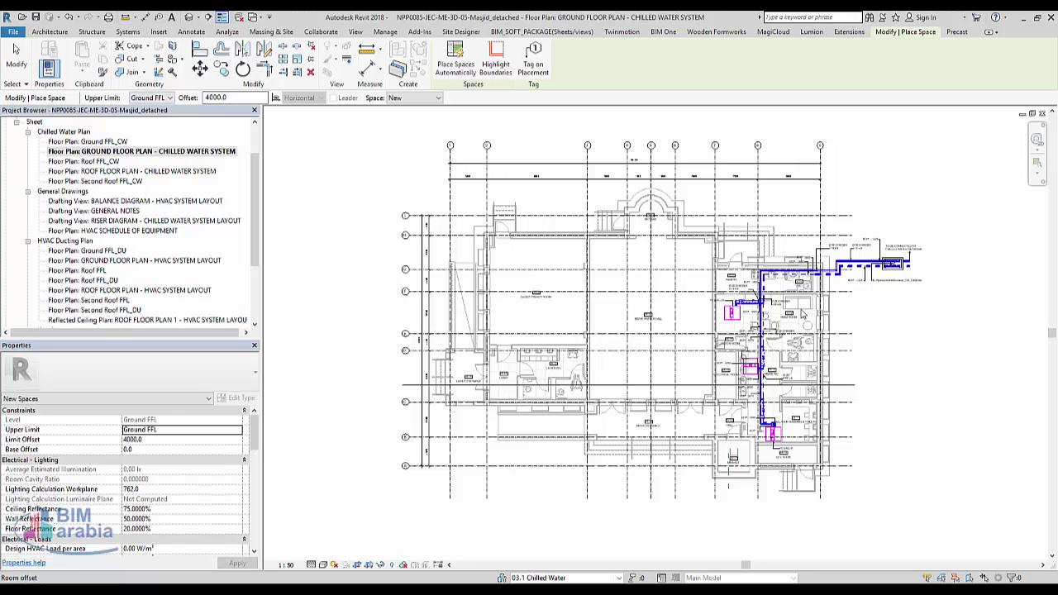
pyautogui.click(169, 98)
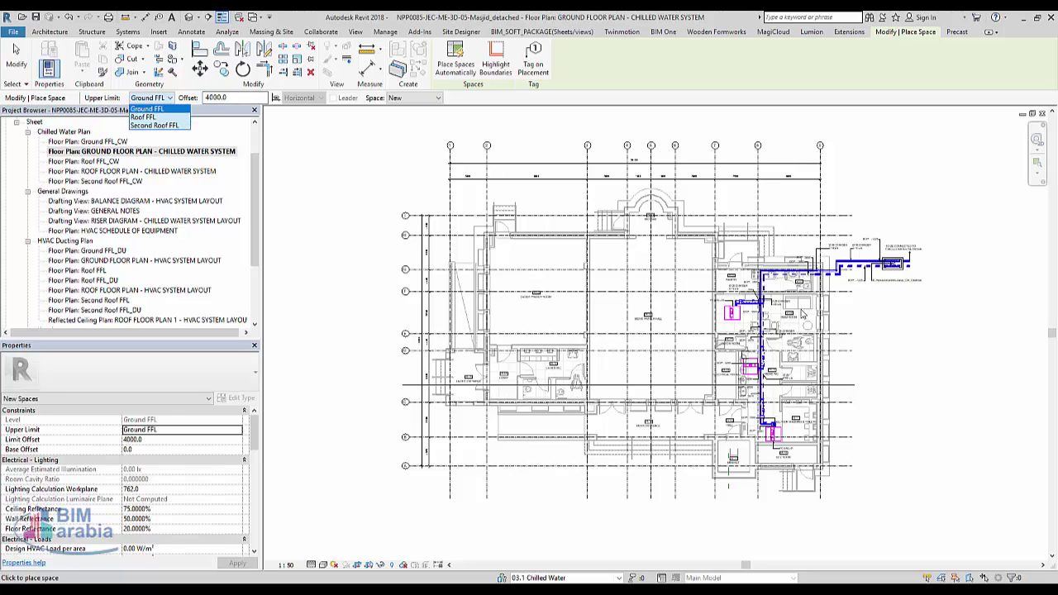
pyautogui.click(148, 109)
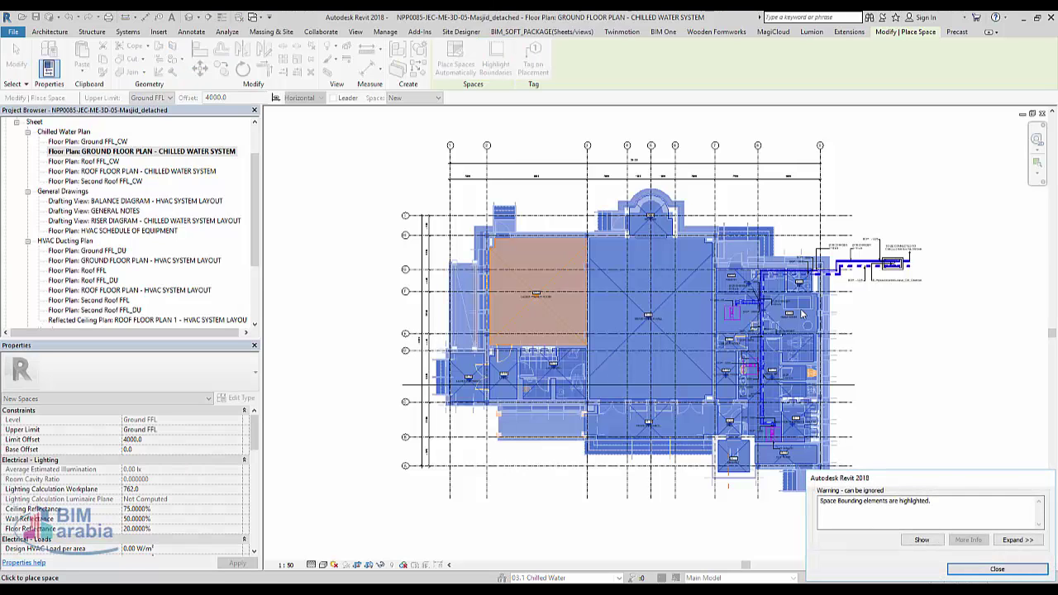
pyautogui.press('Escape')
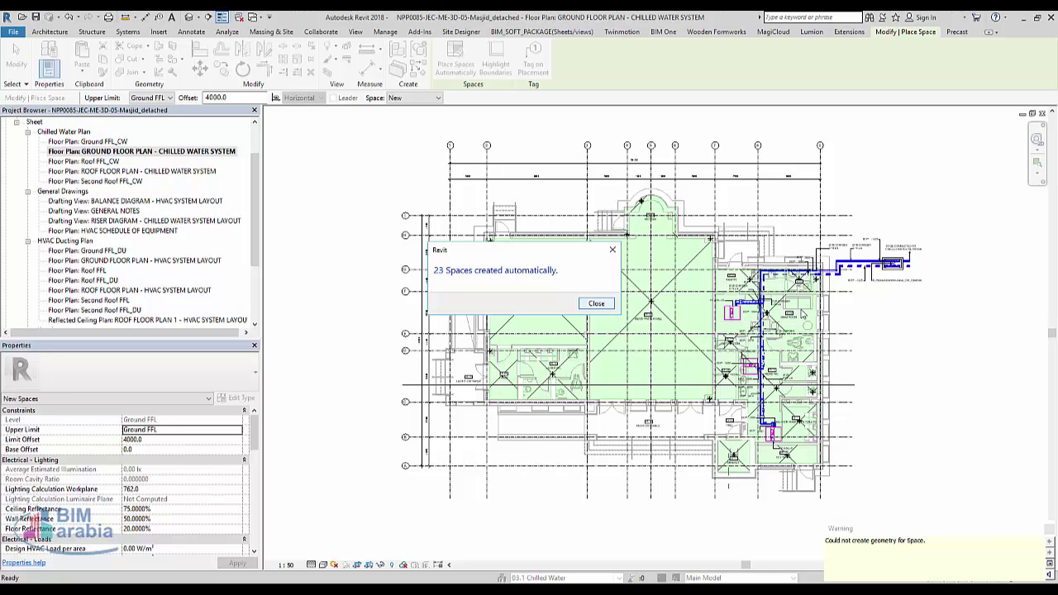
pyautogui.press('Return')
pyautogui.press('Escape')
pyautogui.scroll(2, 506, 316)
pyautogui.scroll(2, 506, 316)
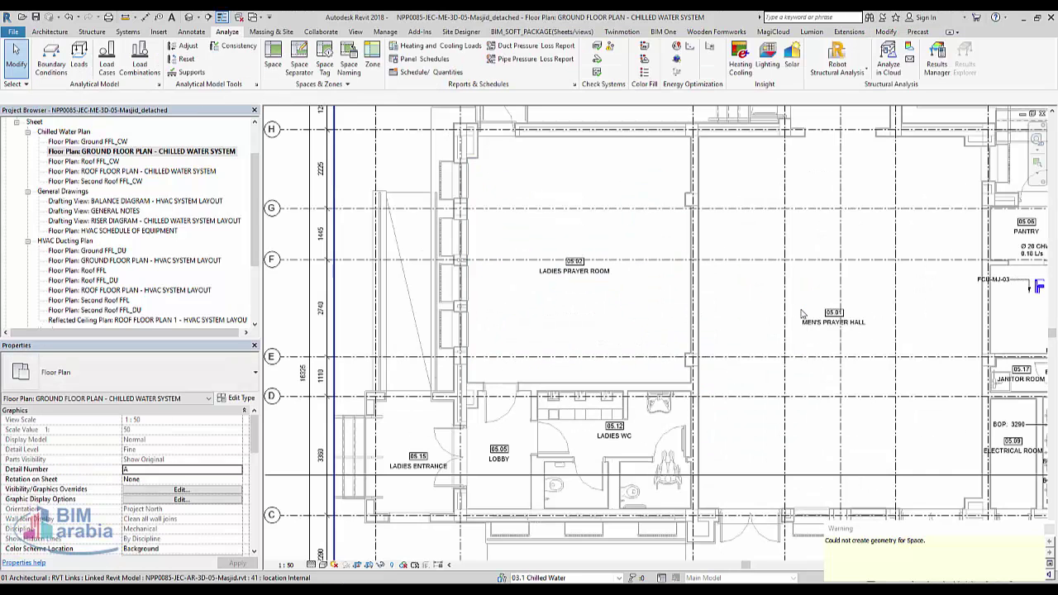
pyautogui.click(801, 314)
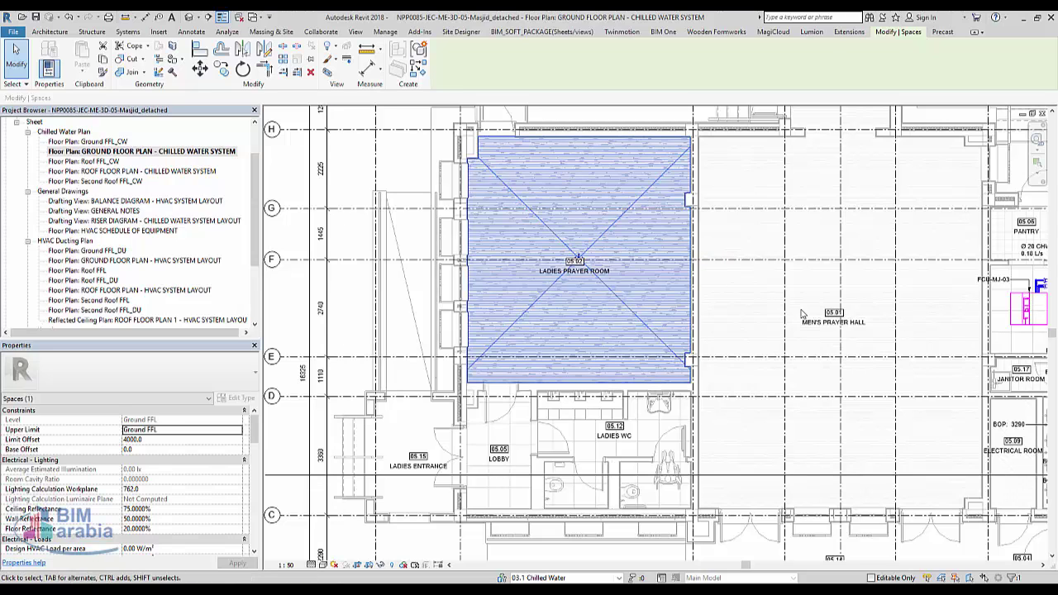
pyautogui.scroll(-2, 124, 479)
pyautogui.scroll(-2, 124, 479)
pyautogui.scroll(-2, 124, 479)
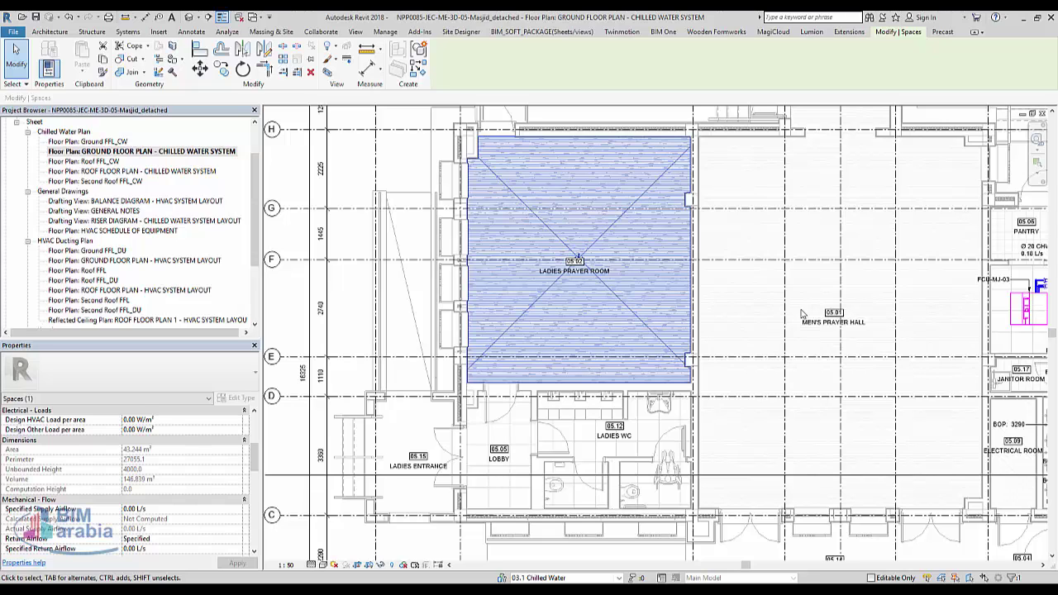
pyautogui.scroll(-2, 124, 479)
pyautogui.scroll(-2, 124, 479)
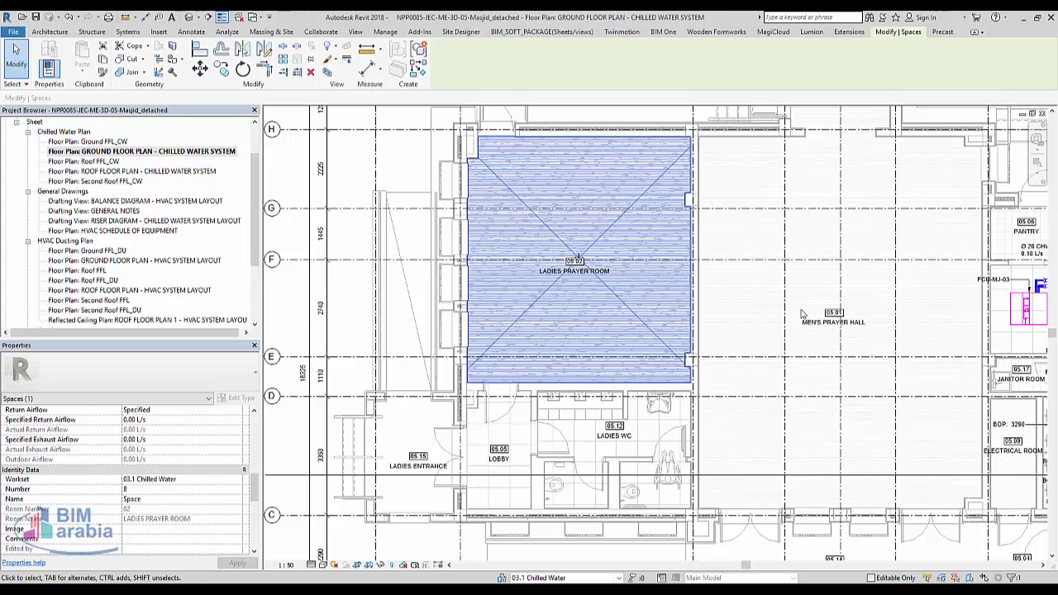
pyautogui.press('Escape')
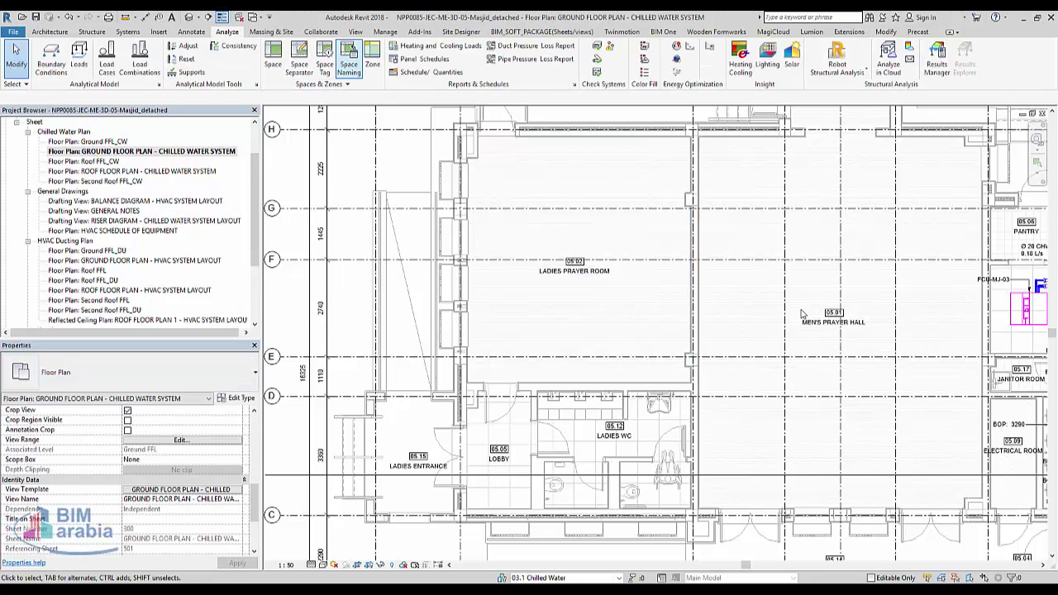
# Use Space Naming to copy room names and numbers onto all spaces on all levels.
pyautogui.click(349, 64)
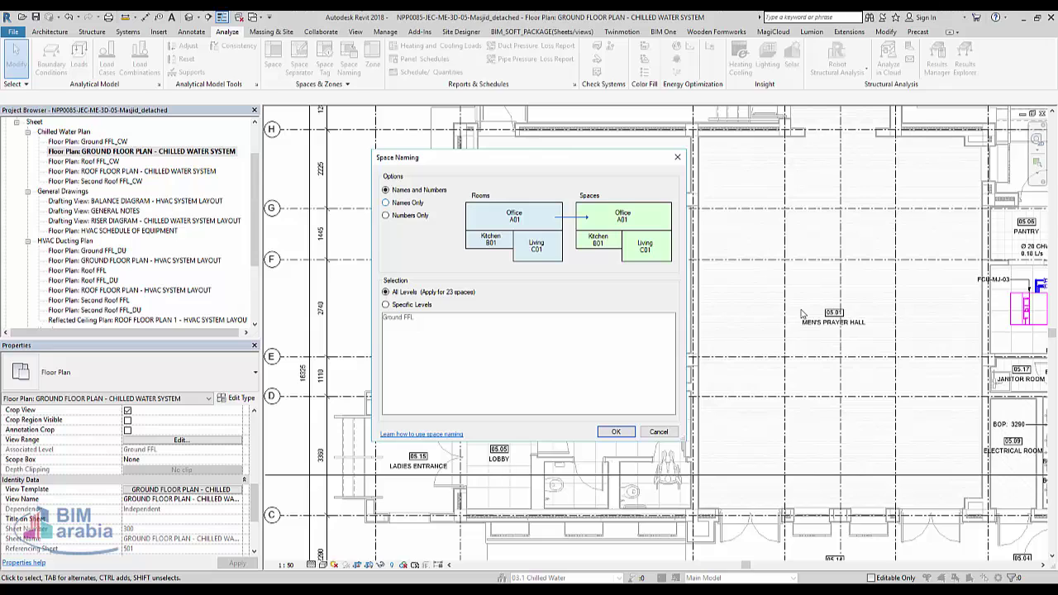
pyautogui.press('Down')
pyautogui.press('Down')
pyautogui.press('Down')
pyautogui.press('Return')
pyautogui.press('Return')
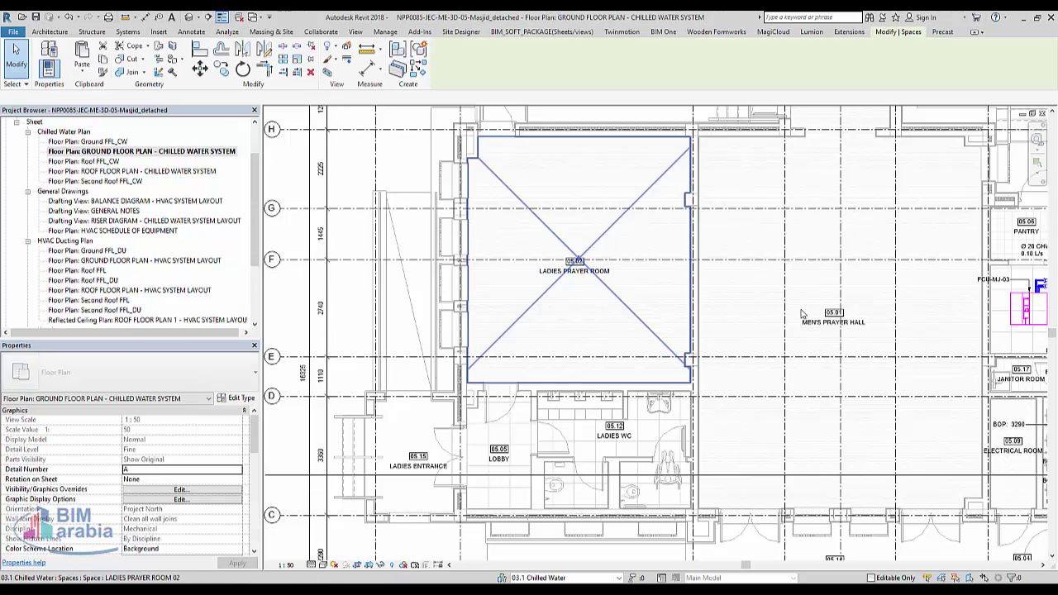
# Fit the ground floor plan in view and select the LADIES PRAYER ROOM space.
pyautogui.scroll(-2, 124, 479)
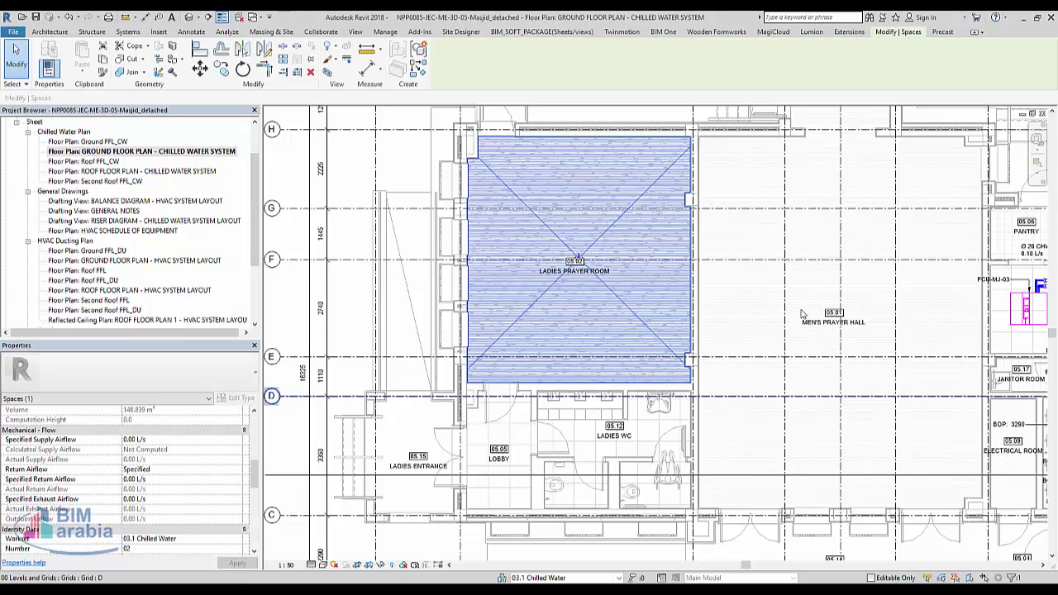
pyautogui.scroll(-2, 124, 479)
pyautogui.scroll(-1, 124, 480)
pyautogui.scroll(-1, 124, 479)
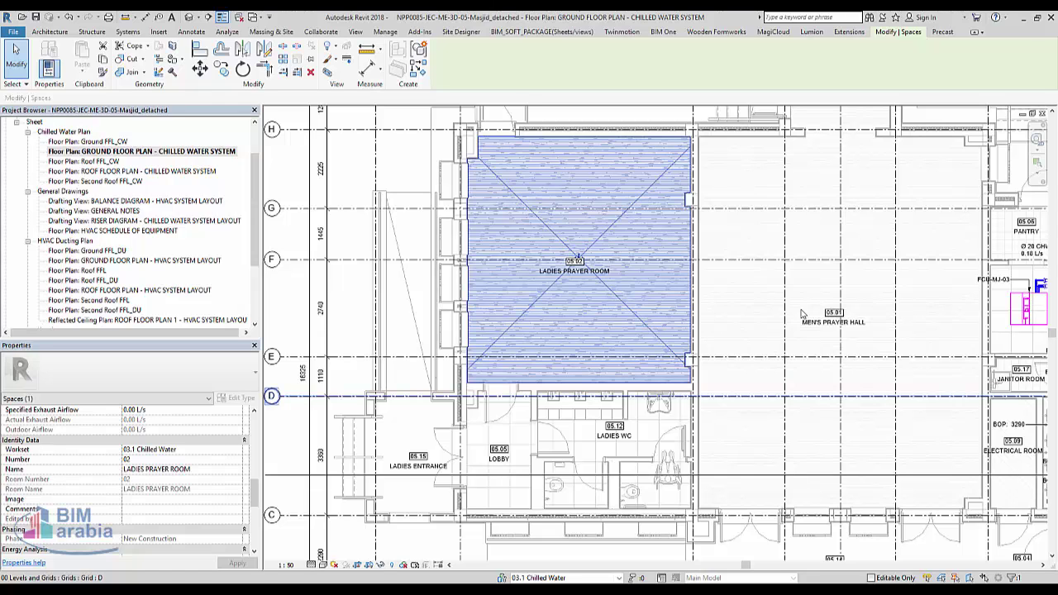
pyautogui.press('z')
pyautogui.press('f')
pyautogui.press('Escape')
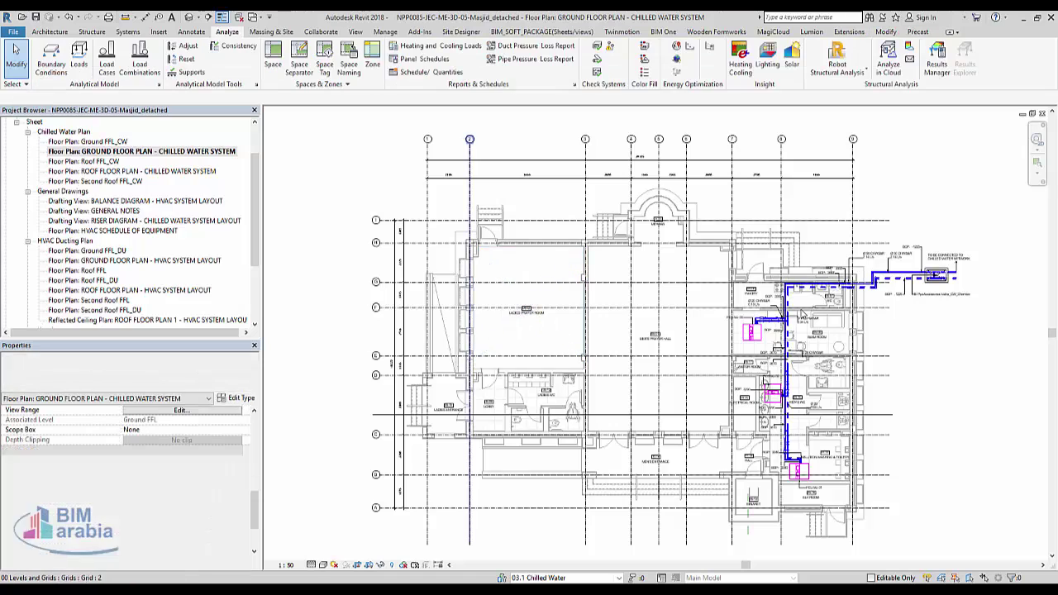
pyautogui.click(488, 314)
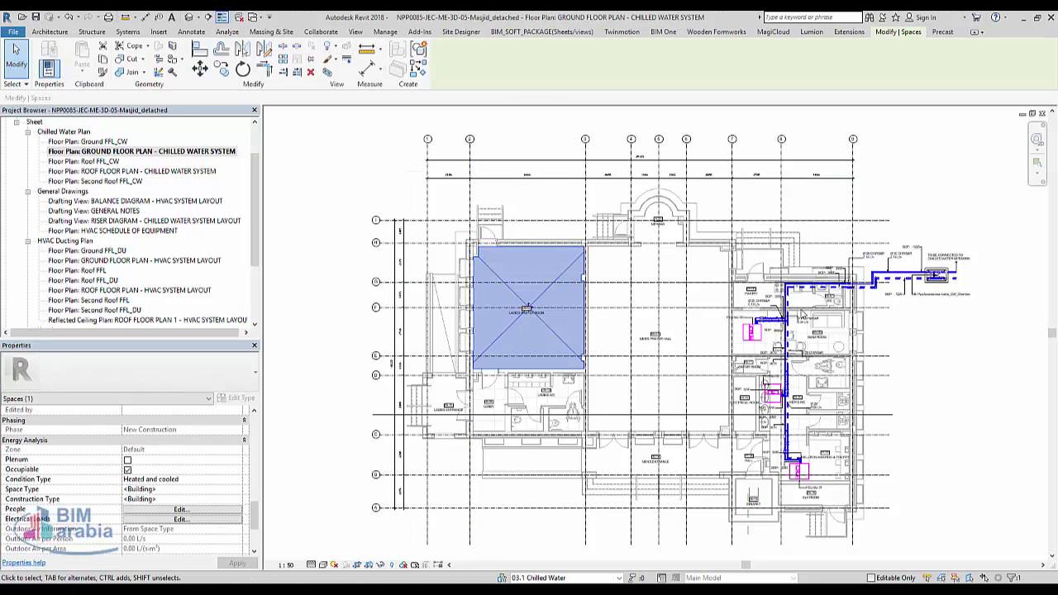
pyautogui.scroll(3, 124, 479)
pyautogui.scroll(3, 124, 480)
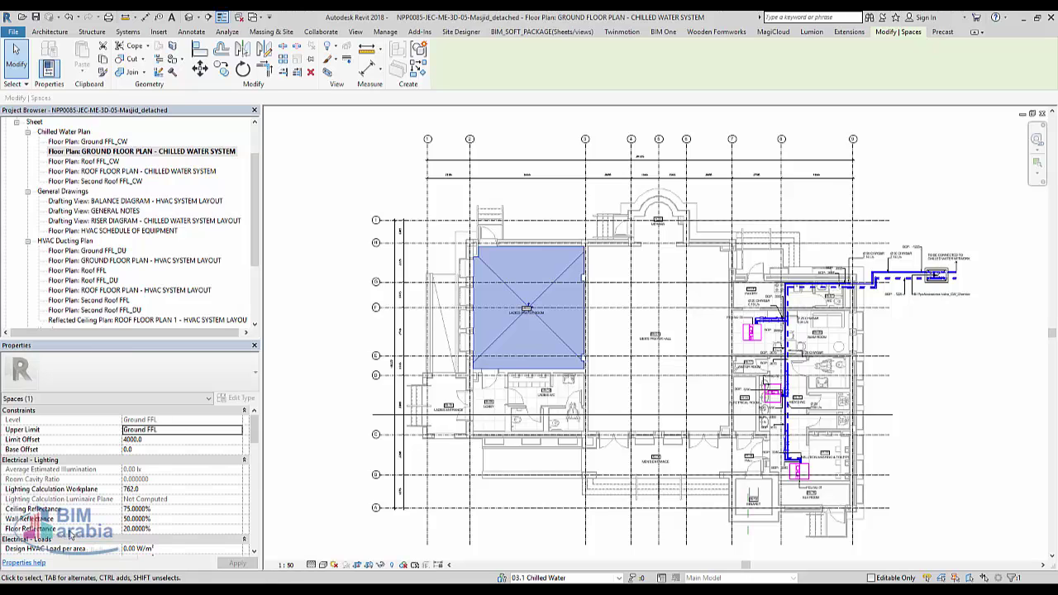
# Review the space's Mechanical - Flow values, showing 0.00 L/s specified supply airflow.
pyautogui.scroll(-1, 71, 536)
pyautogui.scroll(-1, 71, 533)
pyautogui.scroll(-1, 73, 529)
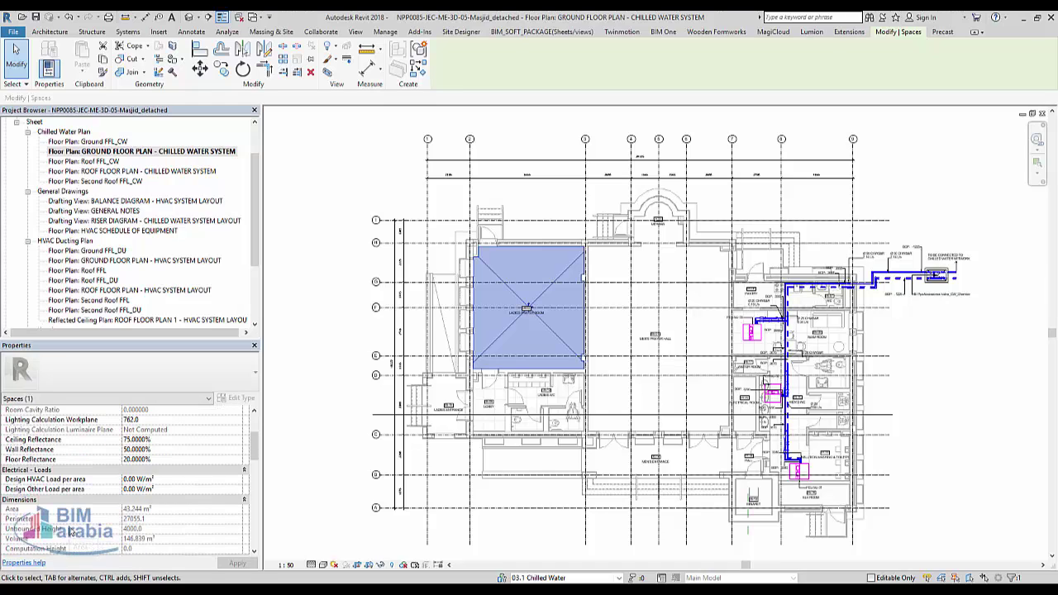
pyautogui.scroll(-3, 74, 513)
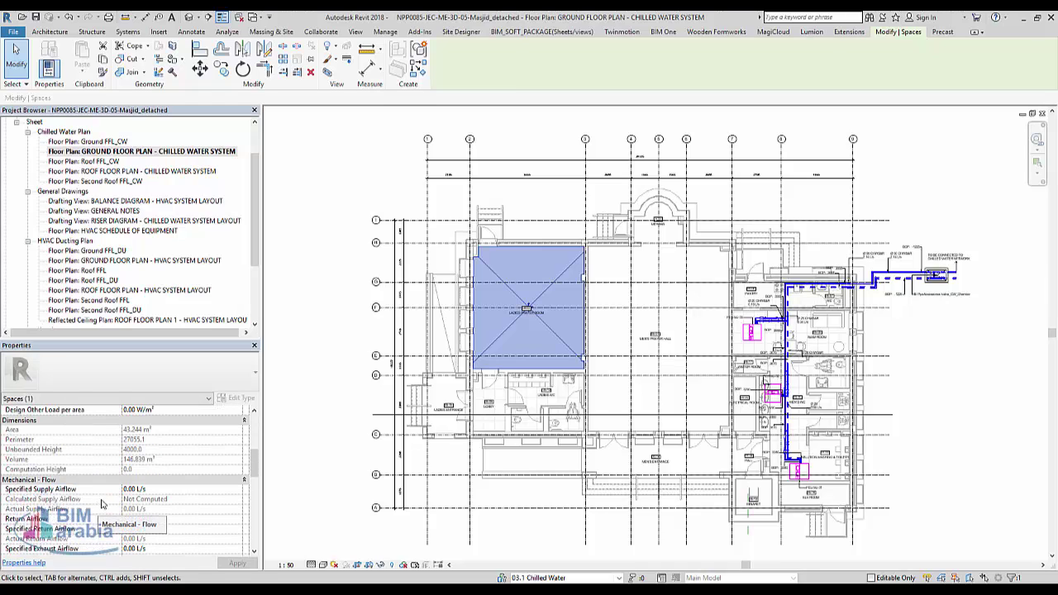
pyautogui.click(165, 490)
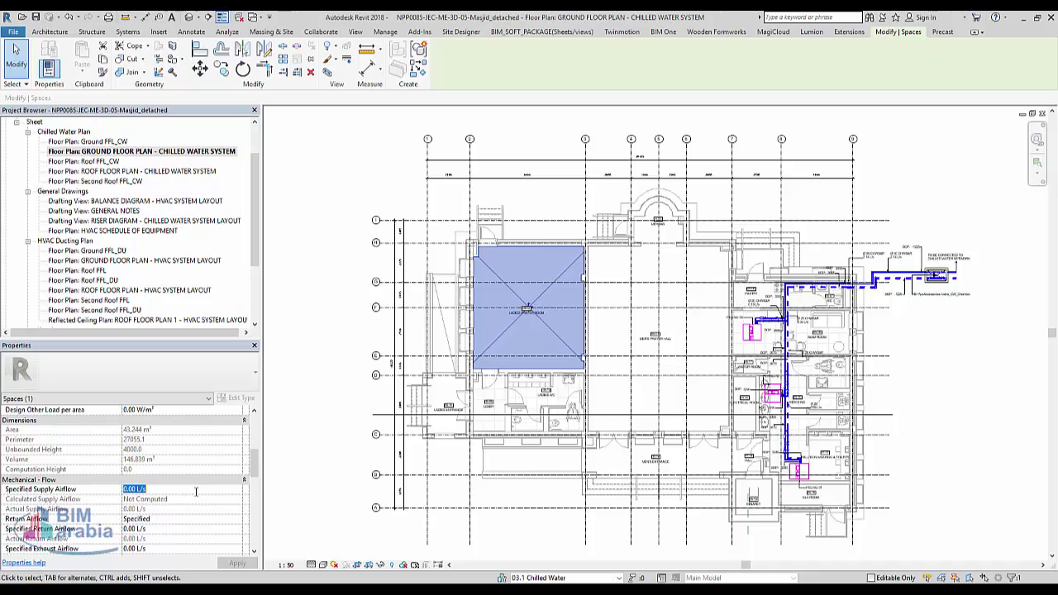
pyautogui.moveTo(260, 478); pyautogui.dragTo(259, 488)
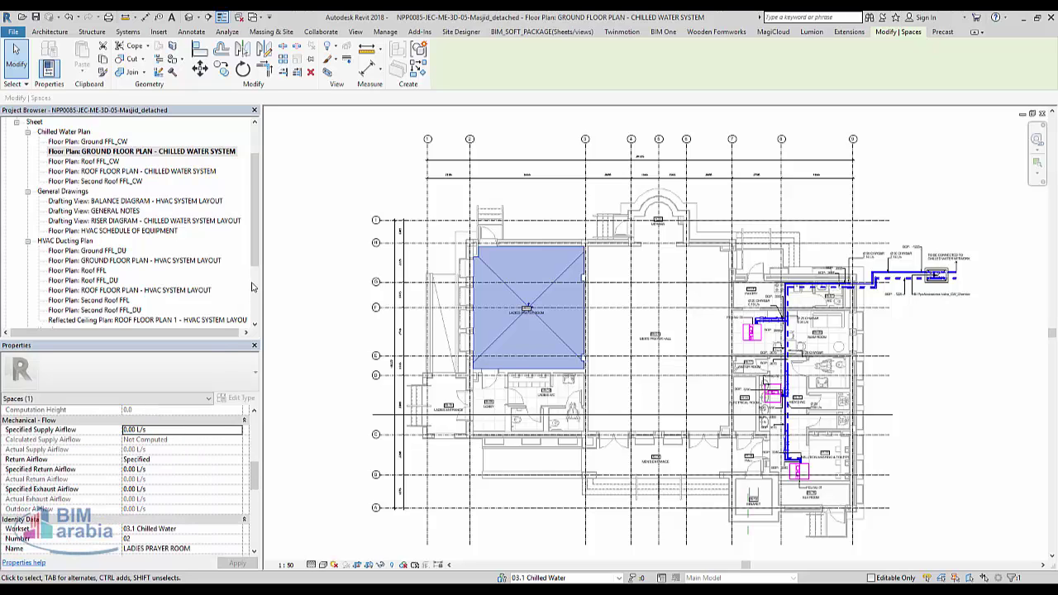
pyautogui.click(226, 32)
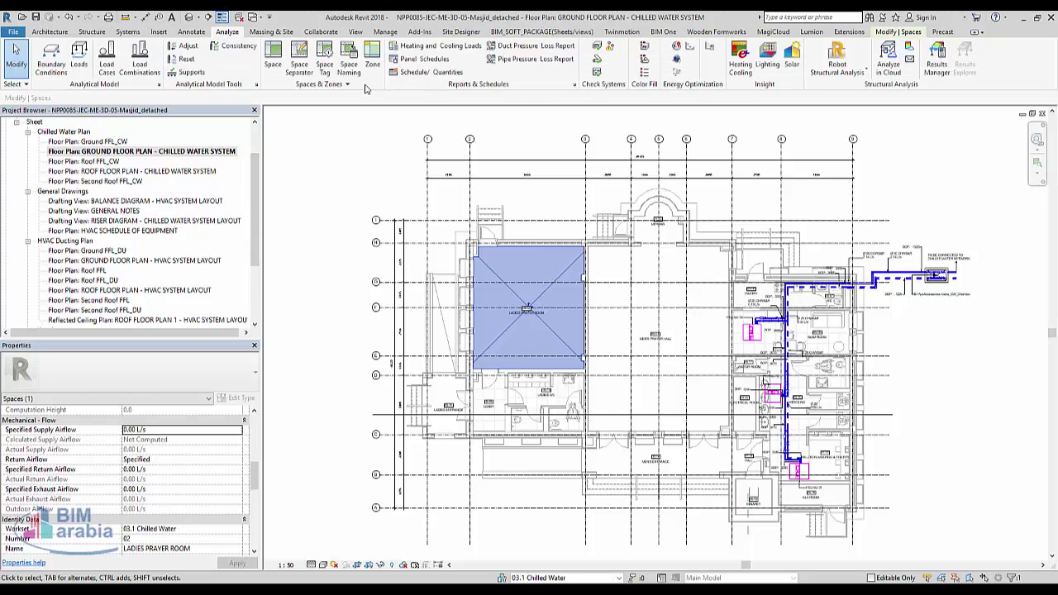
# Calculate heating and cooling loads as an Automotive Facility, then return to the floor plan.
pyautogui.click(438, 45)
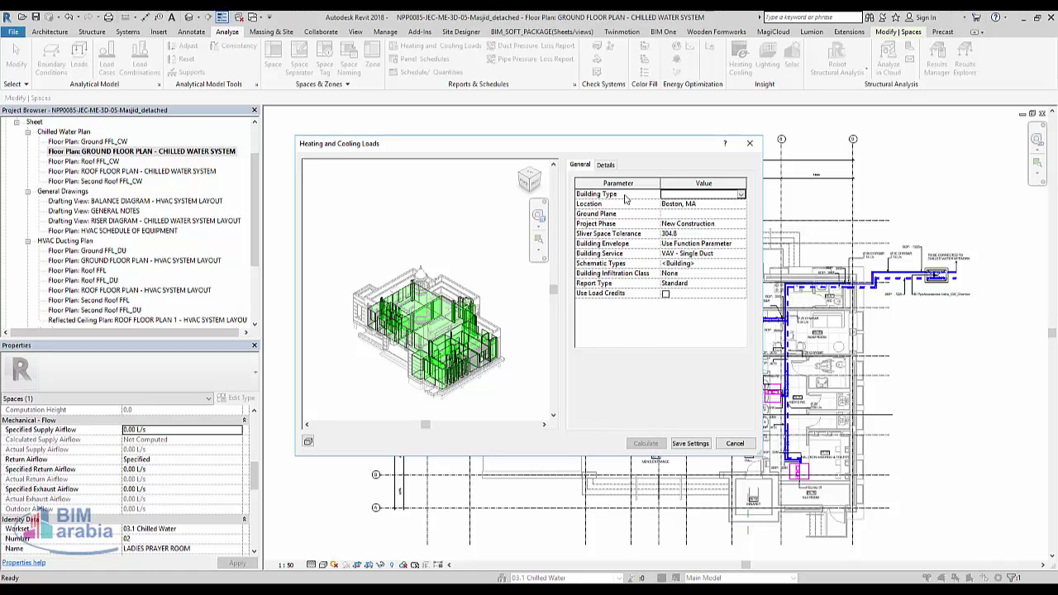
pyautogui.click(741, 195)
pyautogui.click(724, 205)
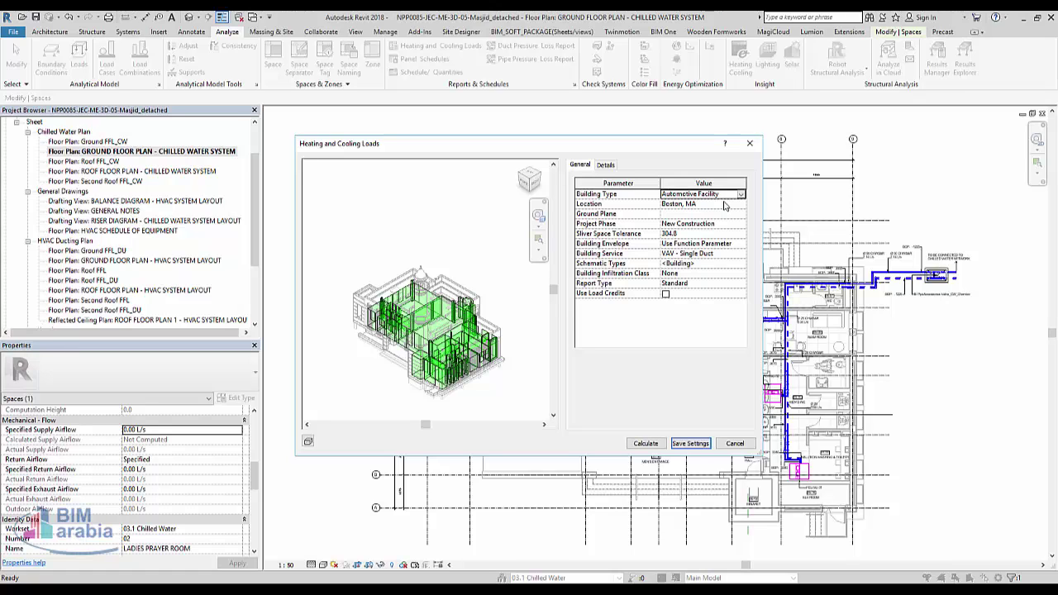
pyautogui.click(646, 443)
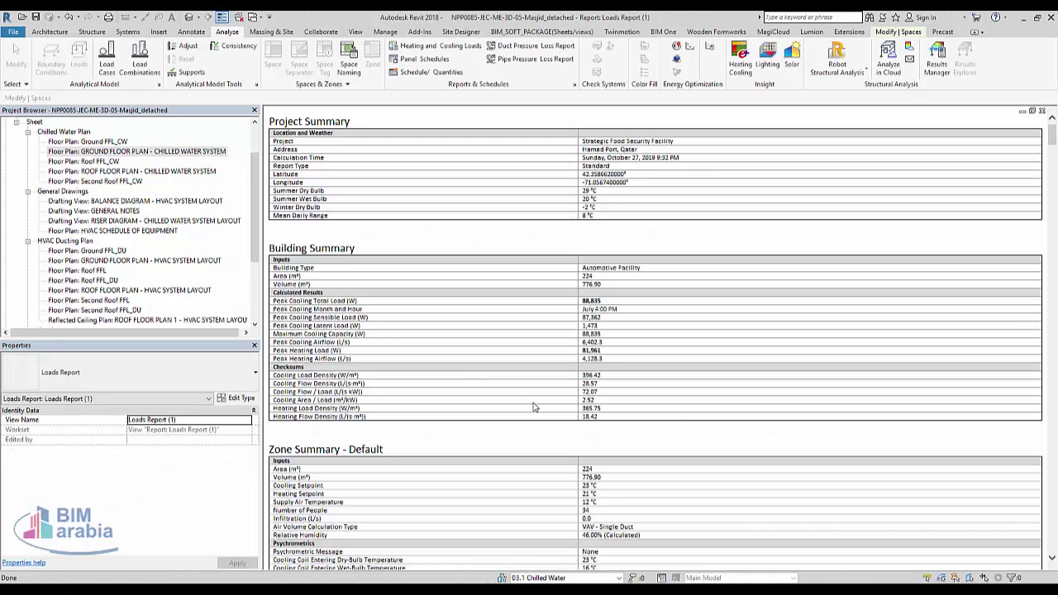
pyautogui.hotkey('ctrl', 'Tab')
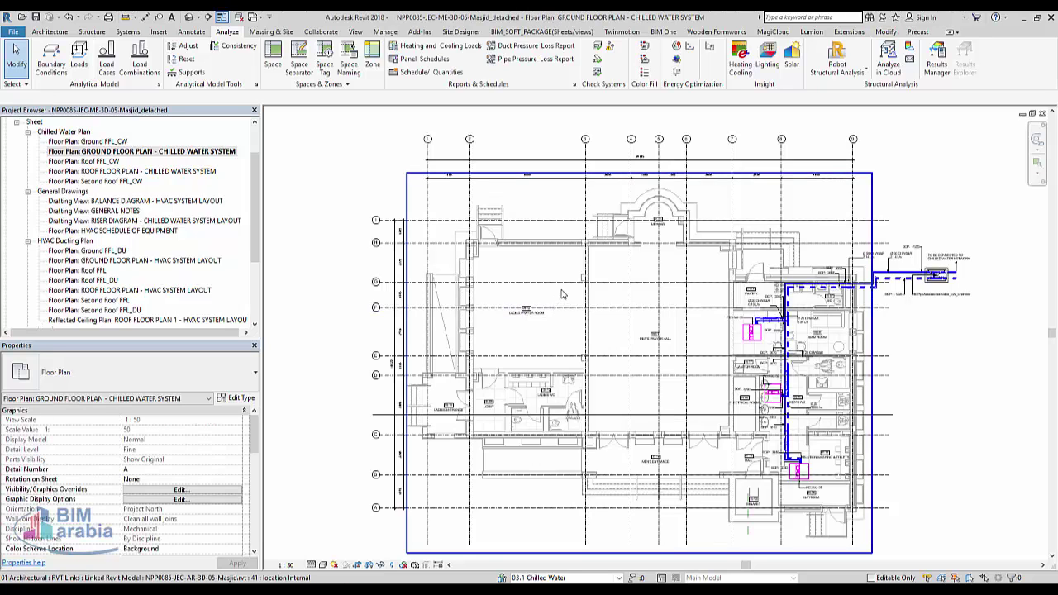
# Set LADIES PRAYER ROOM's Return Airflow to Specified Supply Airflow (354.19 L/s).
pyautogui.click(554, 345)
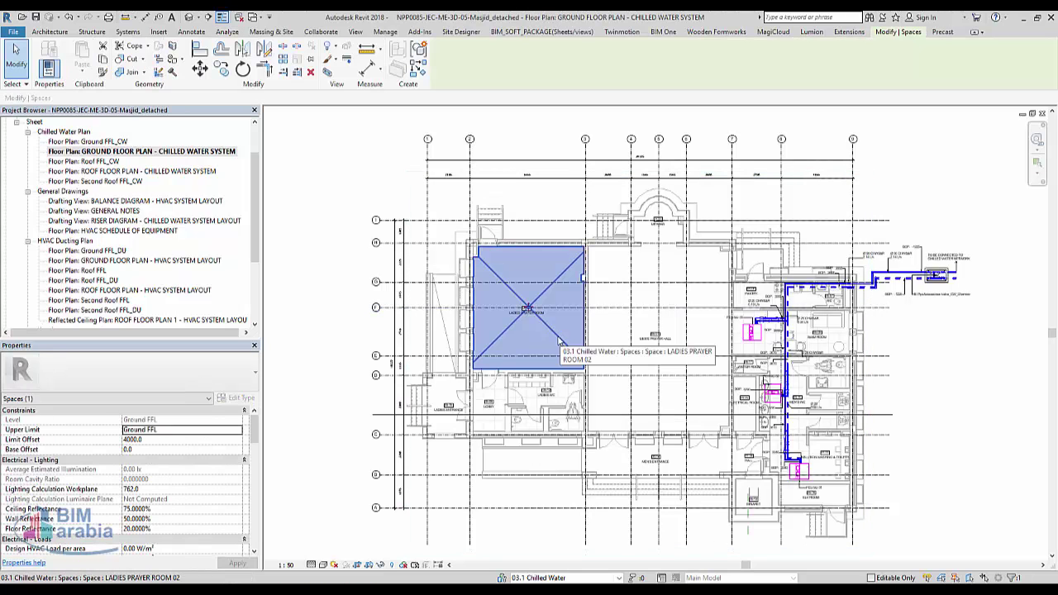
pyautogui.scroll(-3, 196, 469)
pyautogui.scroll(-2, 192, 464)
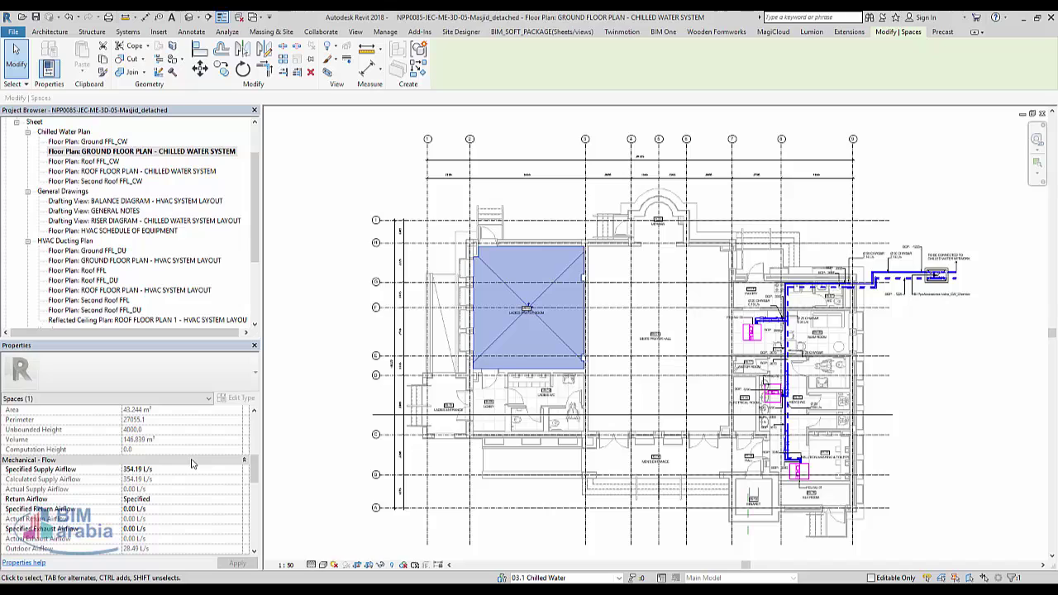
pyautogui.scroll(-2, 192, 464)
pyautogui.scroll(-2, 192, 463)
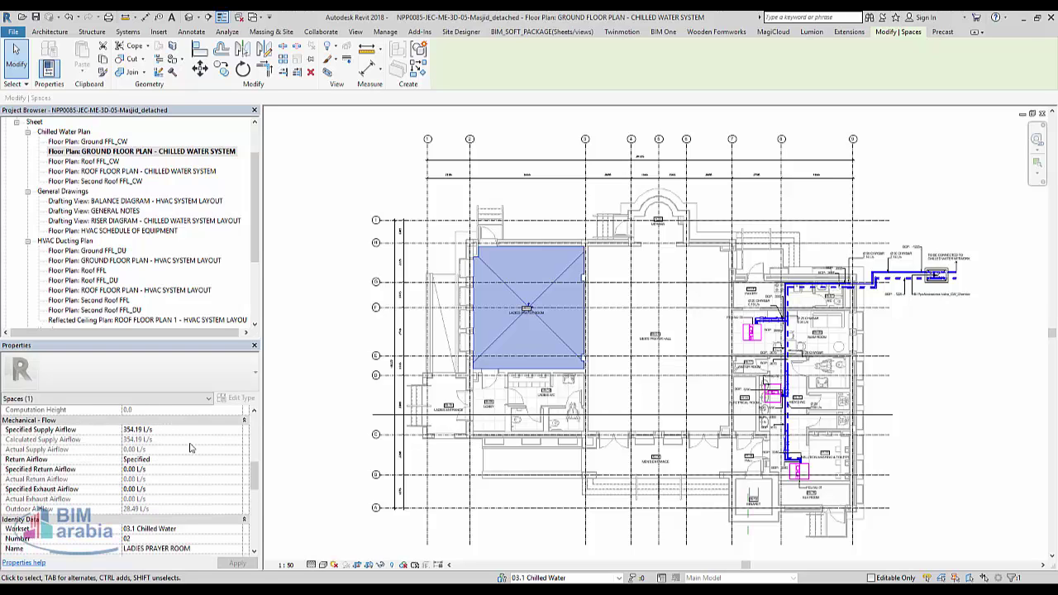
pyautogui.scroll(-2, 202, 479)
pyautogui.scroll(-2, 203, 483)
pyautogui.scroll(3, 202, 483)
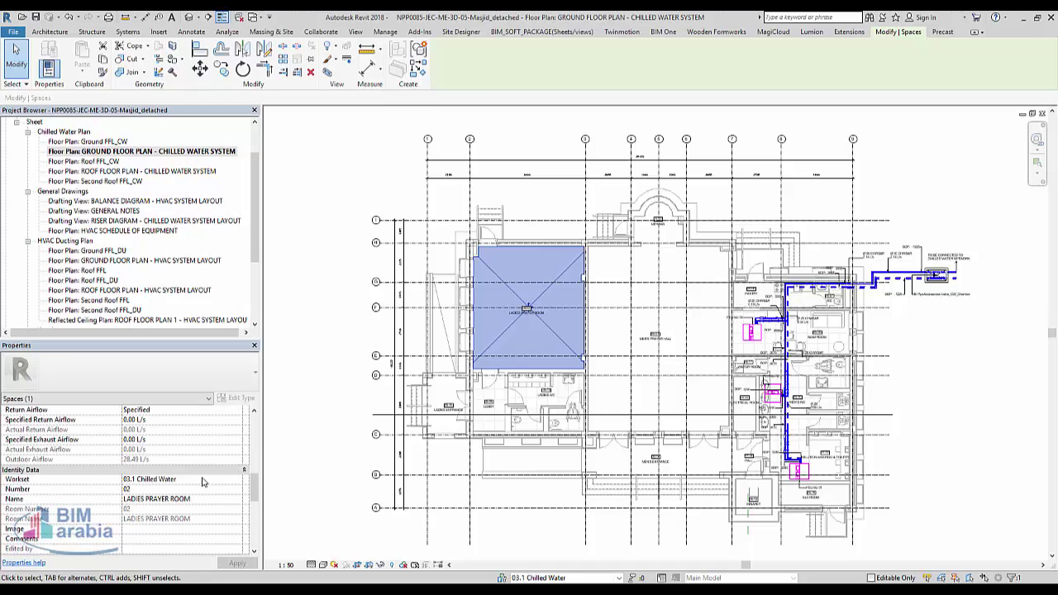
pyautogui.click(238, 413)
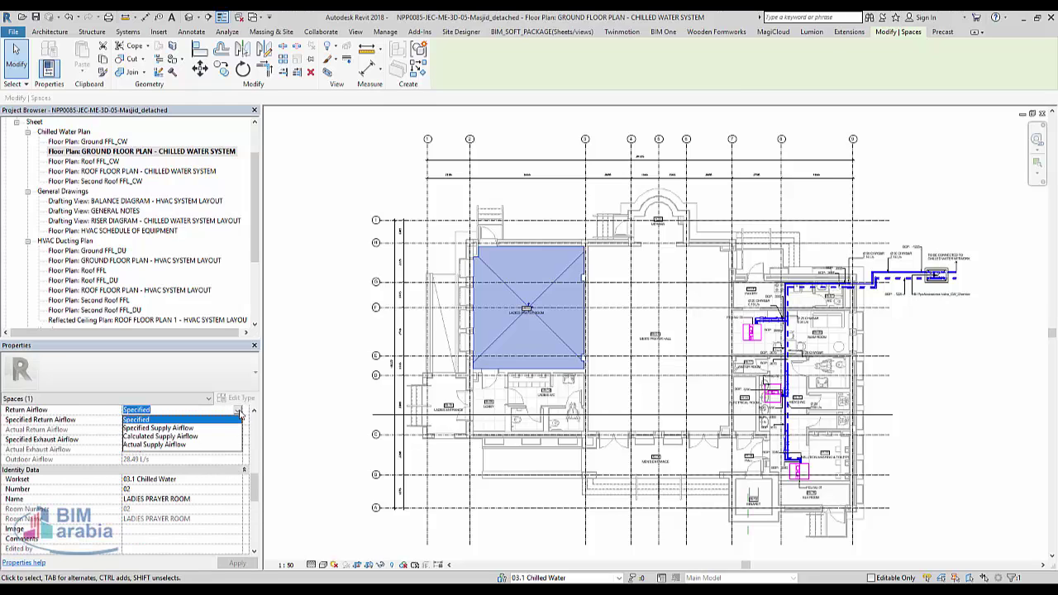
pyautogui.click(213, 428)
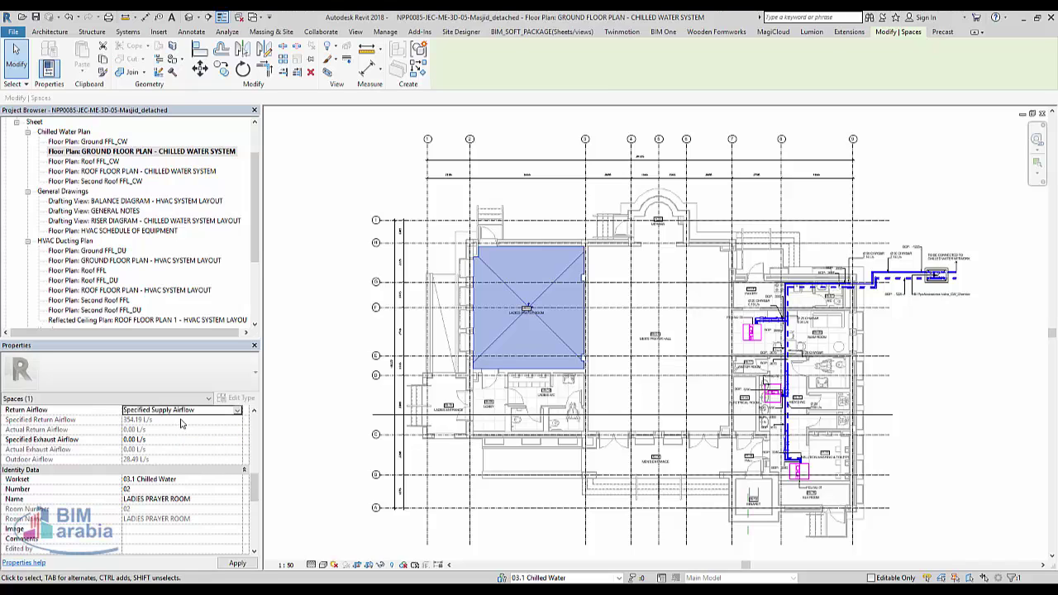
pyautogui.scroll(-2, 99, 509)
pyautogui.scroll(-3, 114, 510)
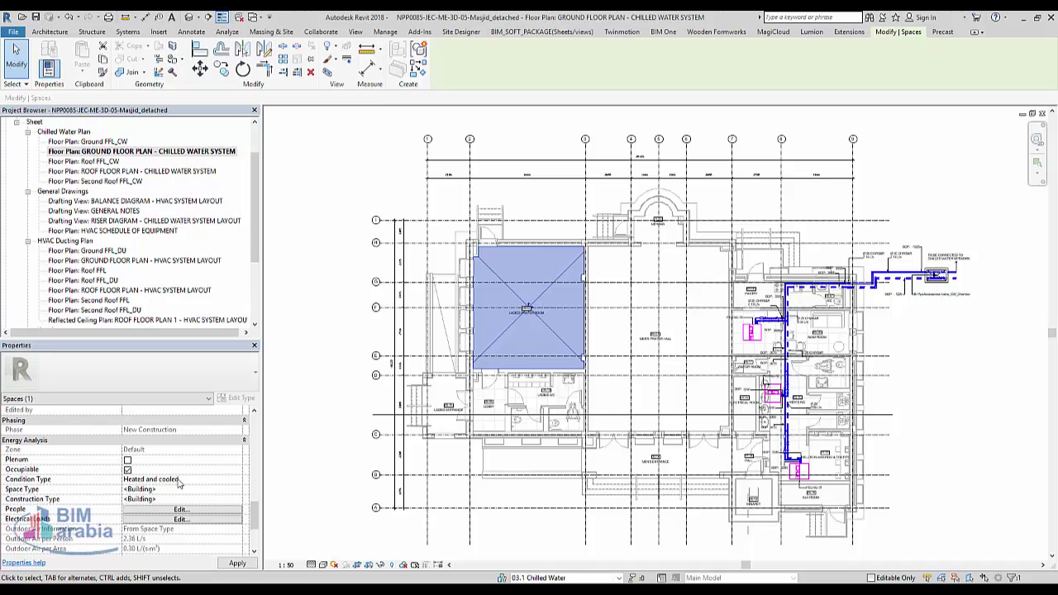
# Keep the space's Condition Type as Heated and cooled.
pyautogui.click(127, 469)
pyautogui.click(206, 483)
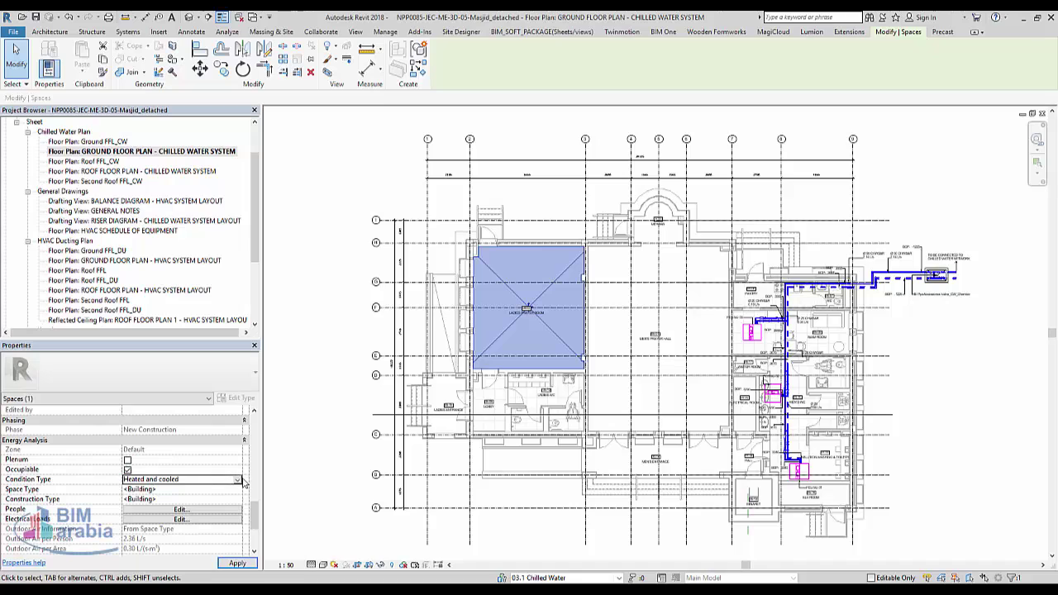
pyautogui.click(237, 480)
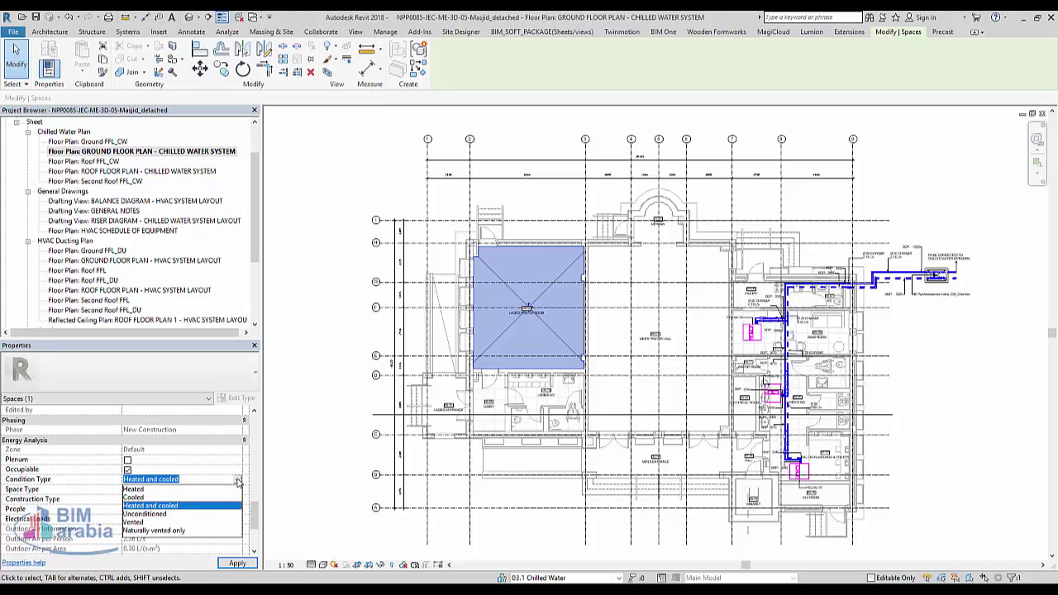
pyautogui.click(237, 480)
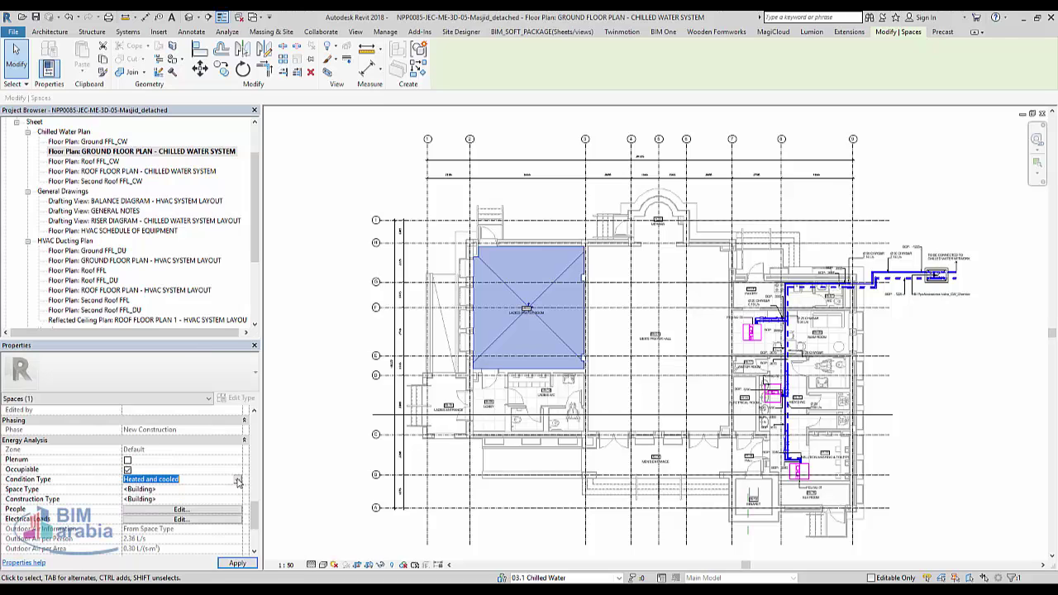
# Set the space's Space Type to Bank Customer Area.
pyautogui.click(141, 489)
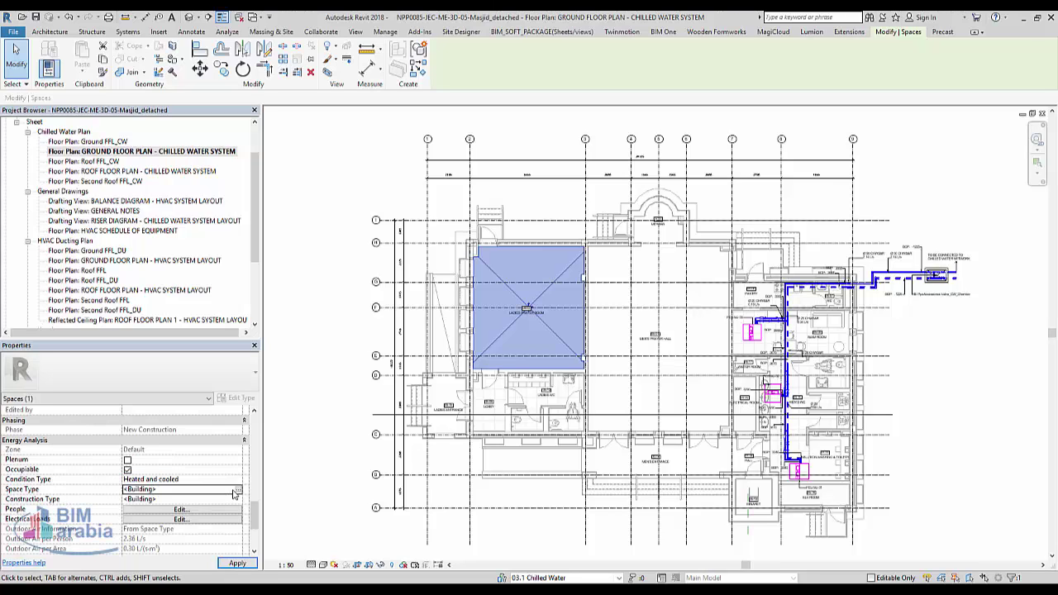
pyautogui.click(237, 489)
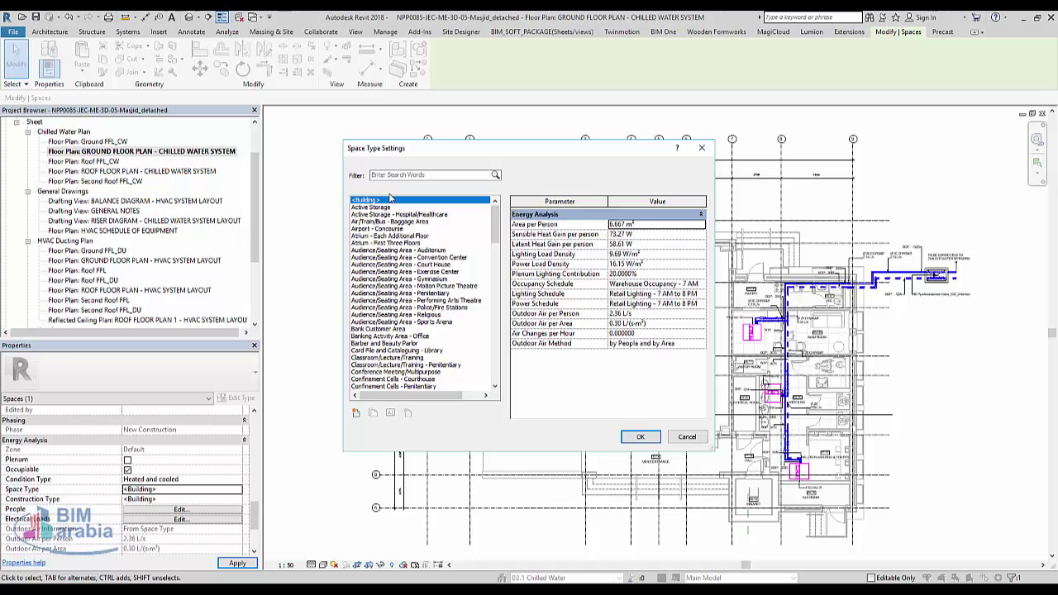
pyautogui.click(409, 265)
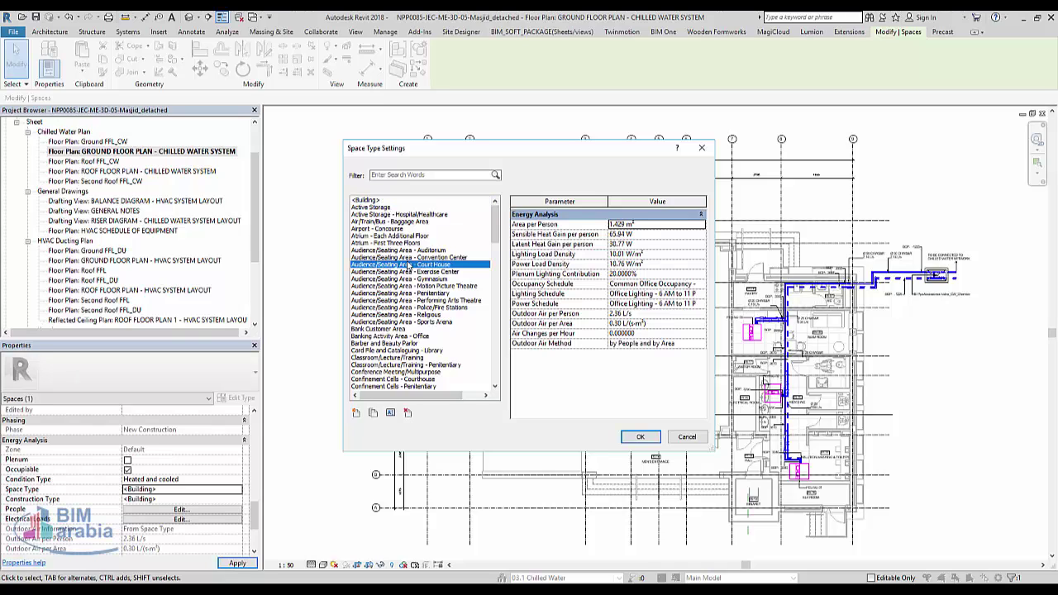
pyautogui.click(393, 286)
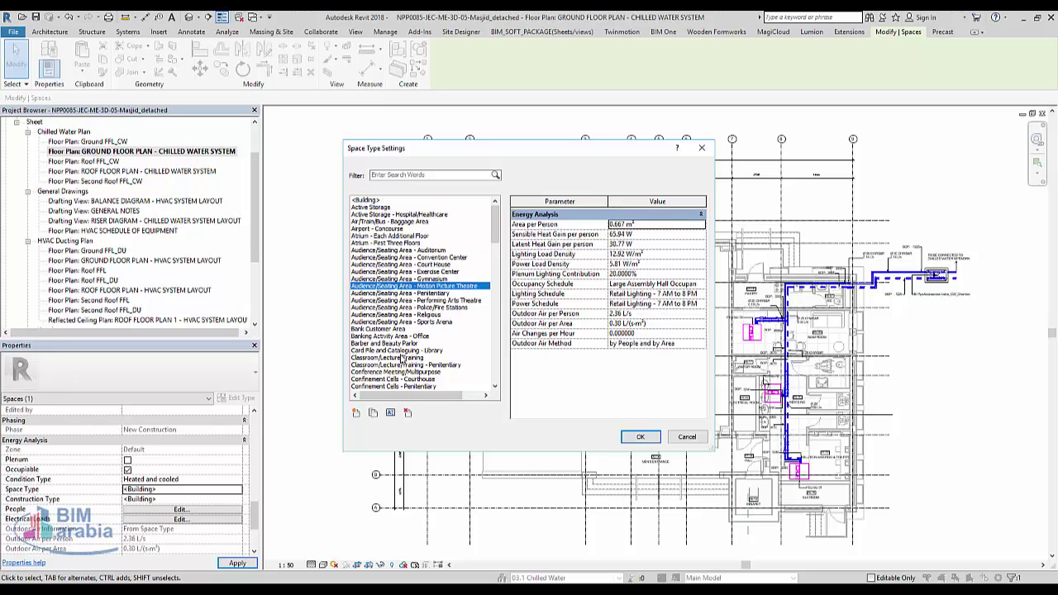
pyautogui.click(392, 330)
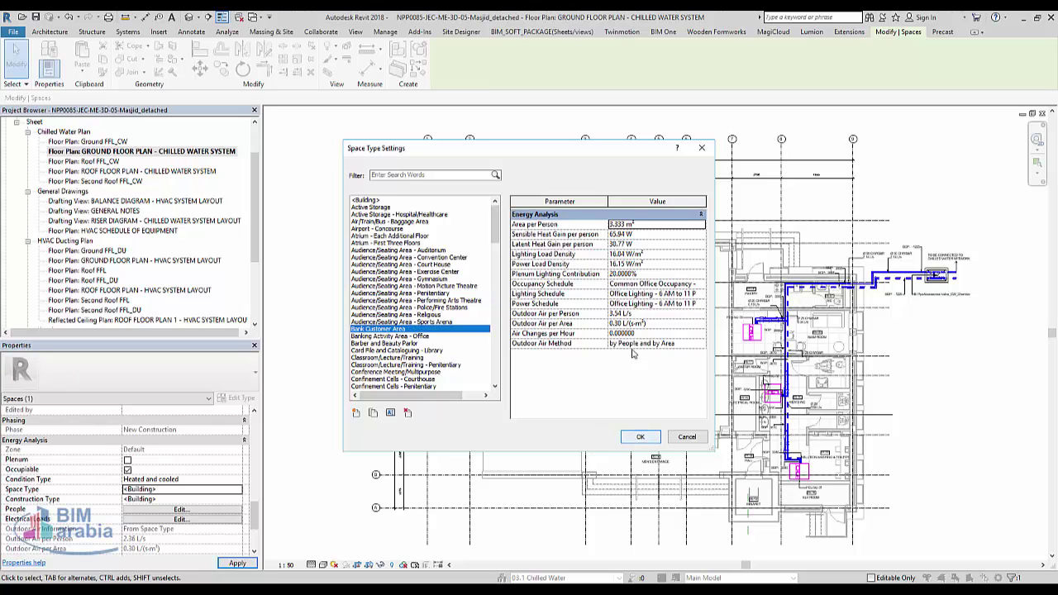
pyautogui.click(639, 437)
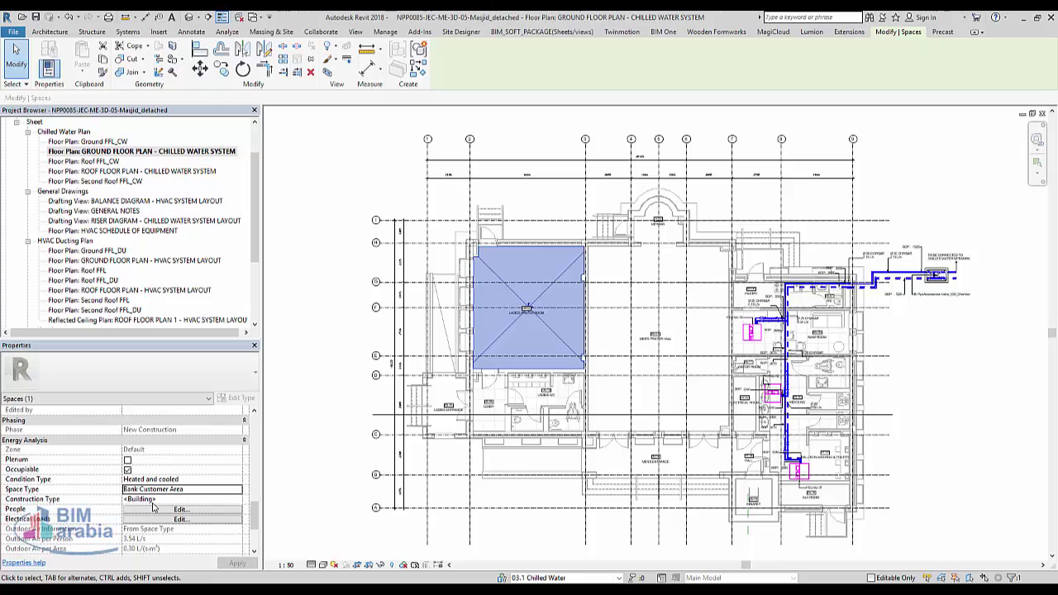
pyautogui.click(185, 500)
# Create and apply construction type 'Construction' with roofs set to Sloping roof including loft.
pyautogui.click(238, 500)
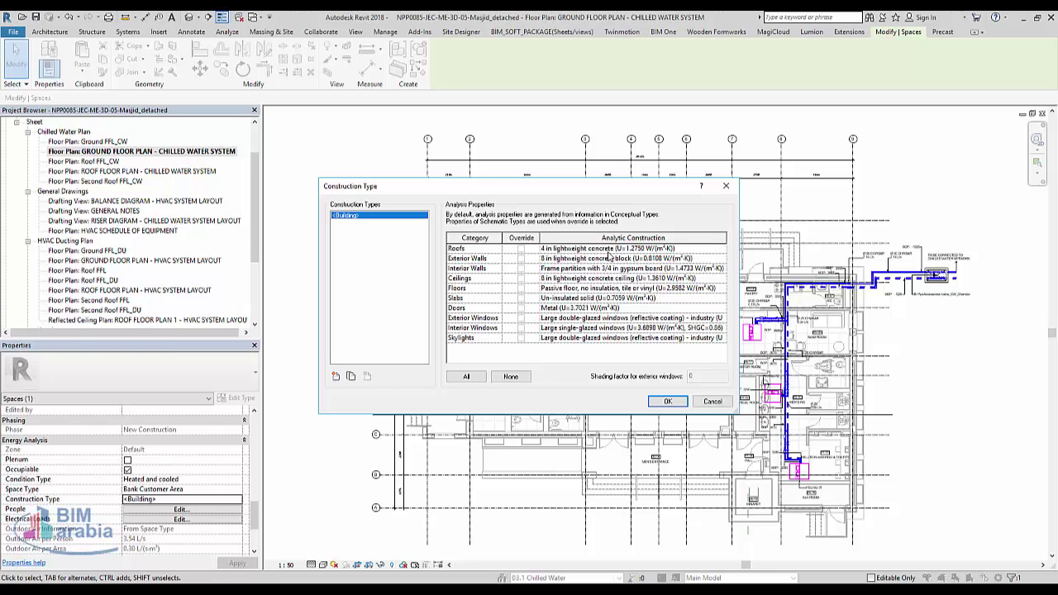
pyautogui.click(335, 377)
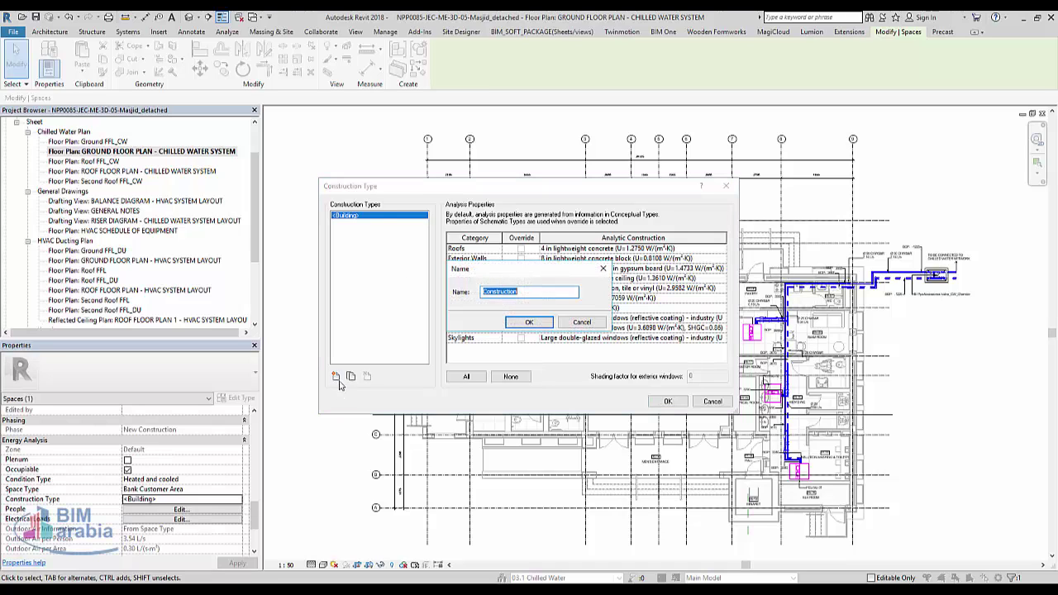
pyautogui.click(529, 322)
pyautogui.click(713, 248)
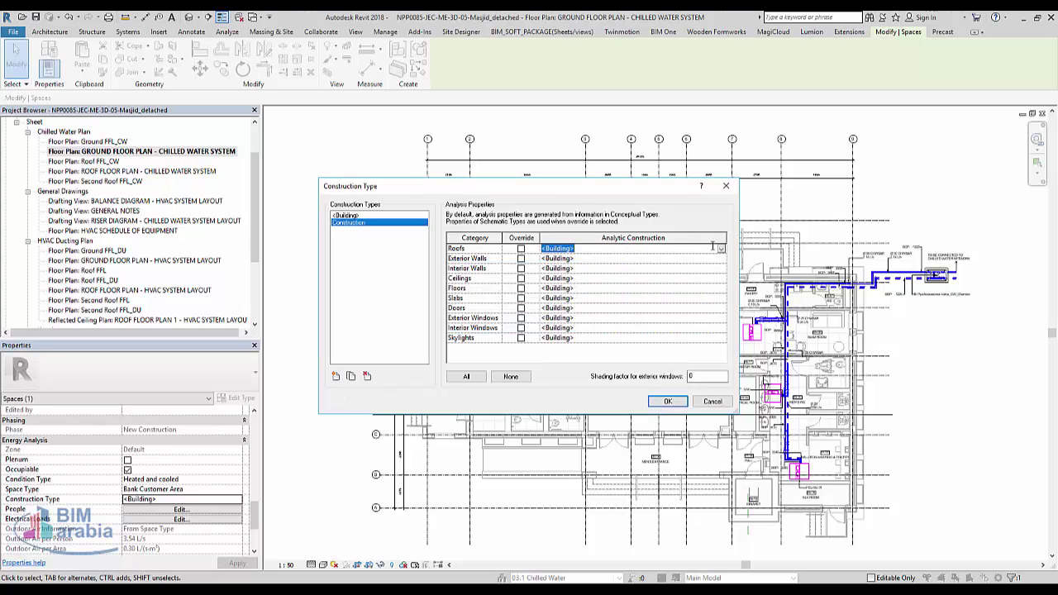
pyautogui.click(723, 249)
pyautogui.click(666, 293)
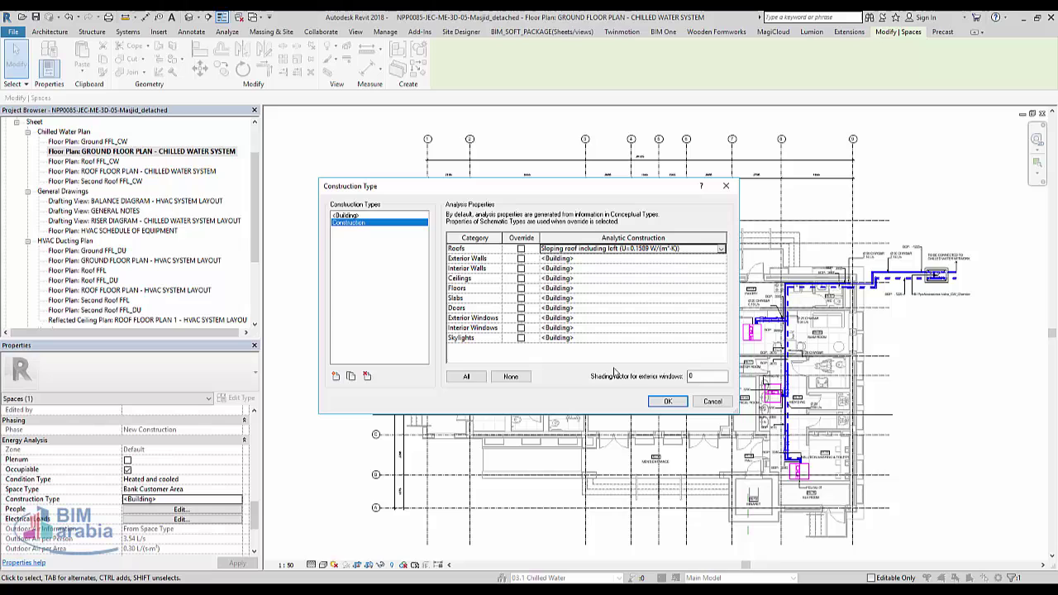
pyautogui.click(667, 402)
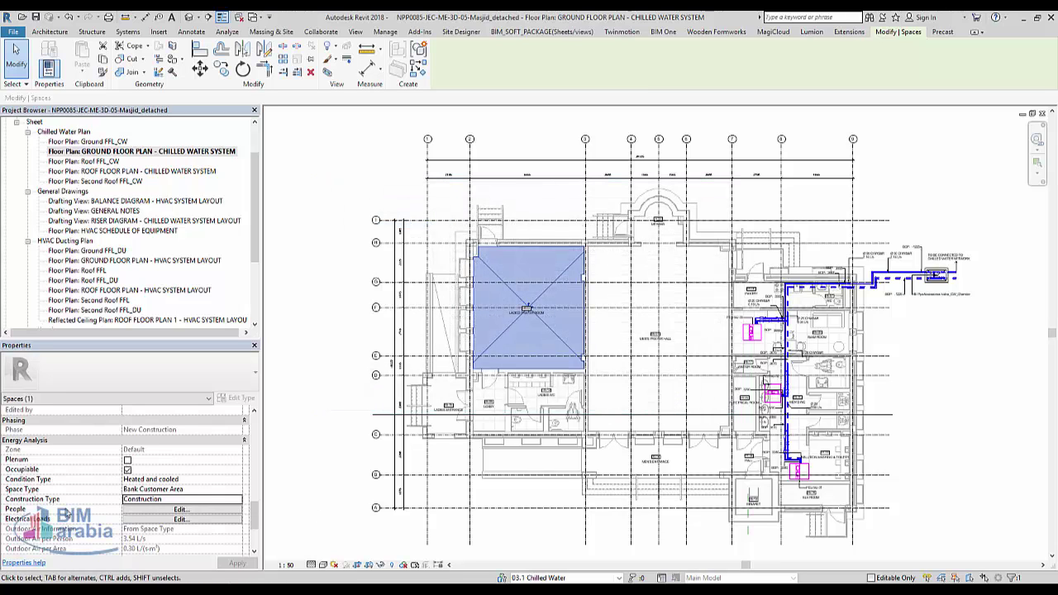
pyautogui.click(180, 509)
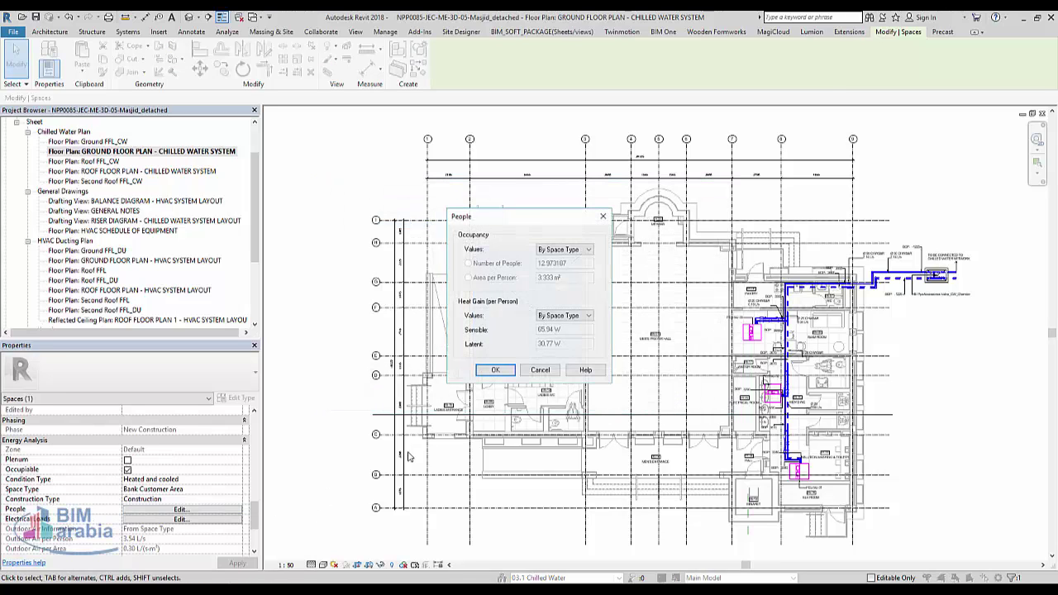
pyautogui.click(567, 249)
pyautogui.click(570, 257)
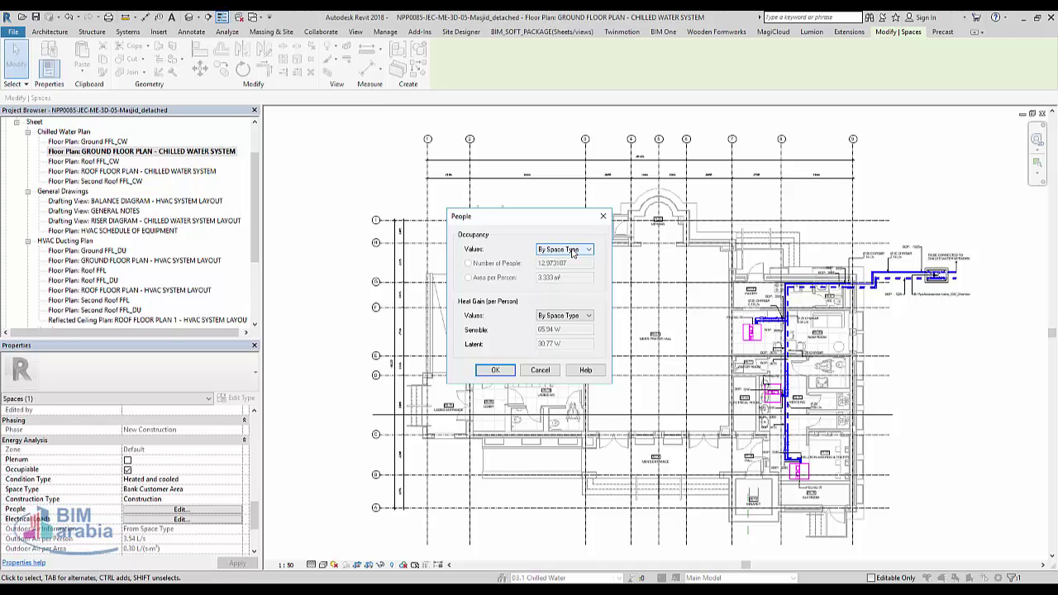
pyautogui.click(572, 250)
pyautogui.click(570, 266)
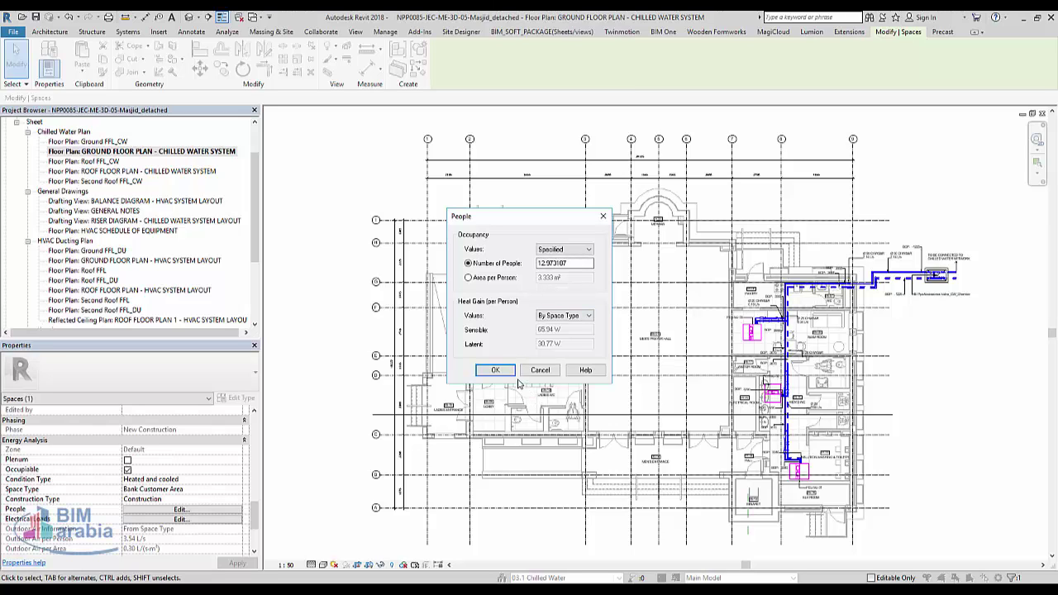
pyautogui.click(539, 370)
pyautogui.click(151, 522)
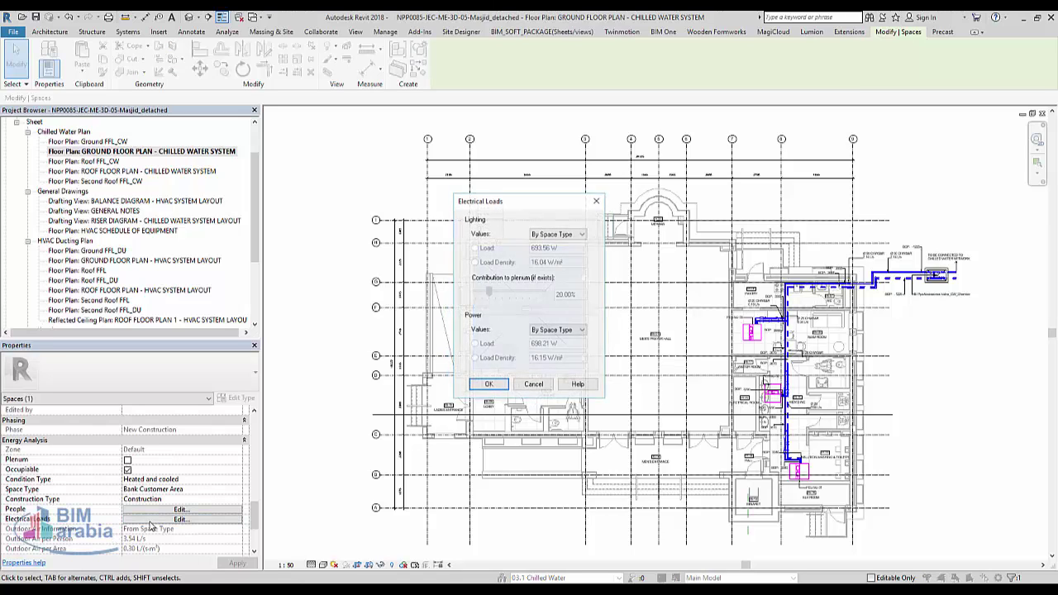
pyautogui.click(533, 384)
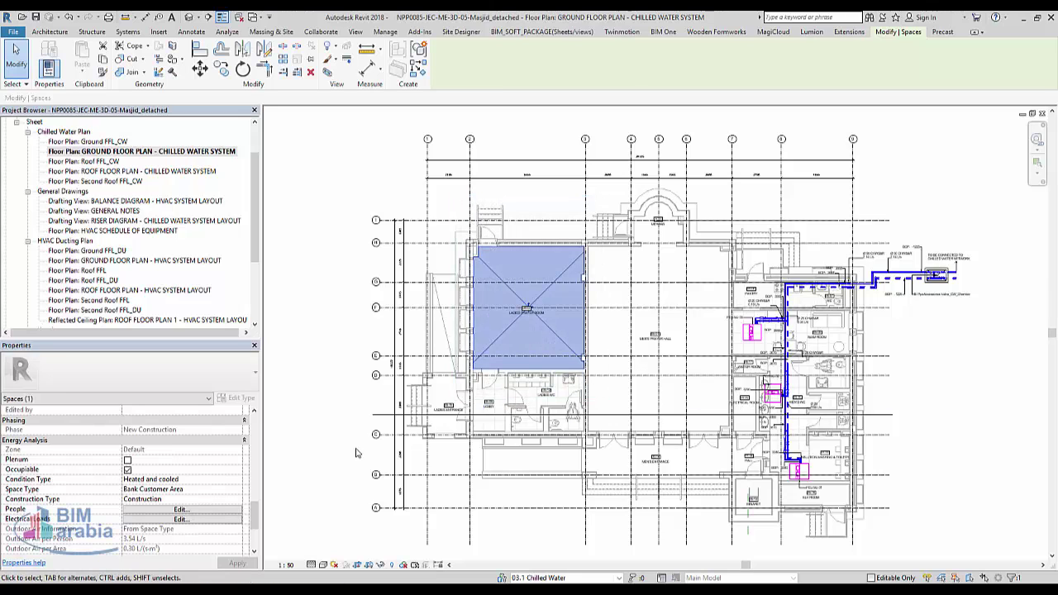
# Deselect, then set up a Spaces-category schedule named Space Schedule in phase New Construction.
pyautogui.click(311, 402)
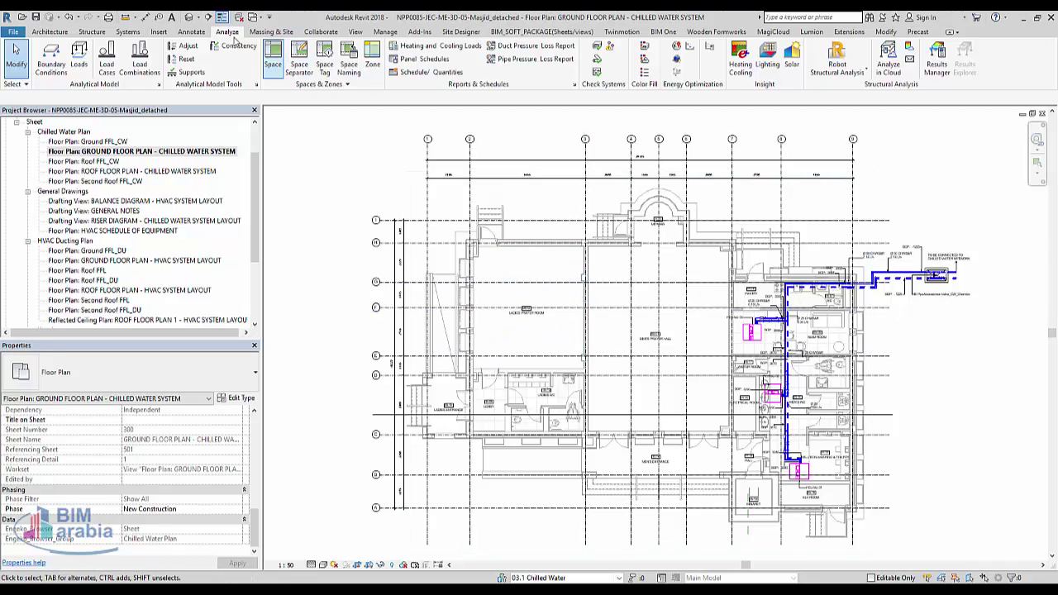
pyautogui.click(367, 37)
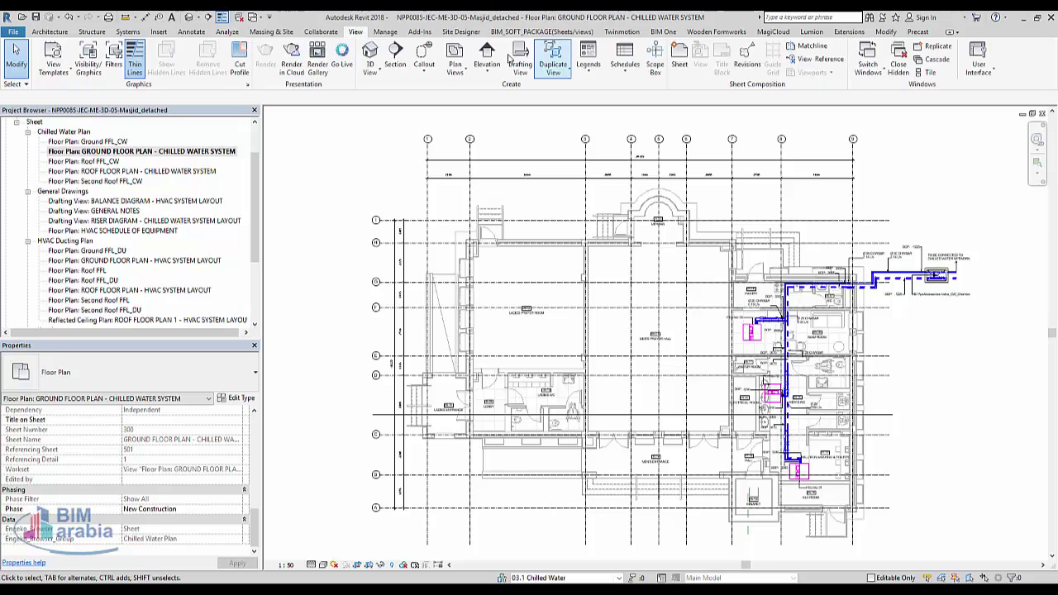
pyautogui.click(624, 64)
pyautogui.click(653, 92)
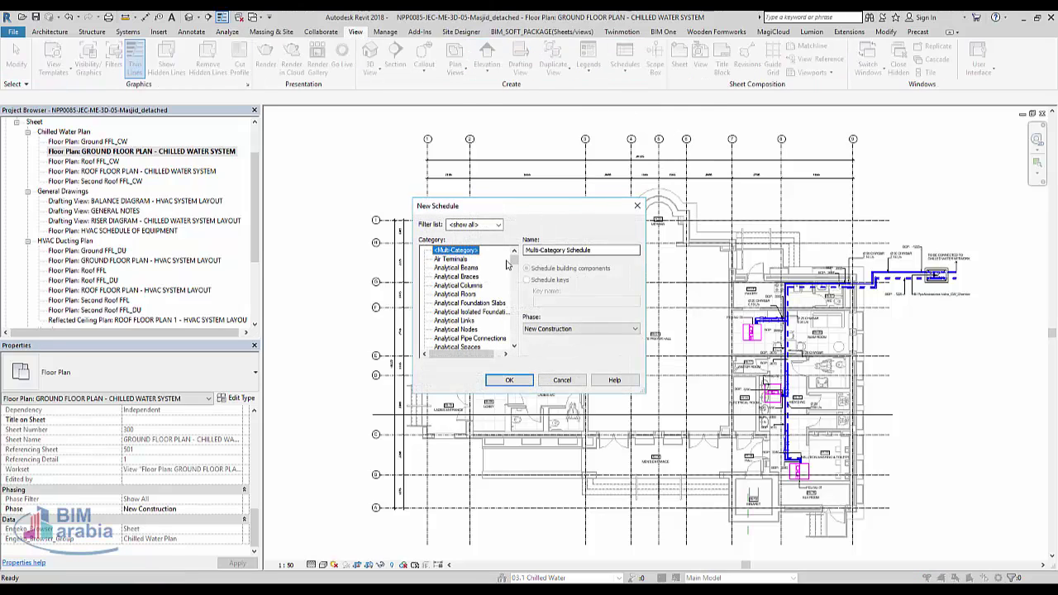
pyautogui.press('s')
pyautogui.scroll(-1, 459, 322)
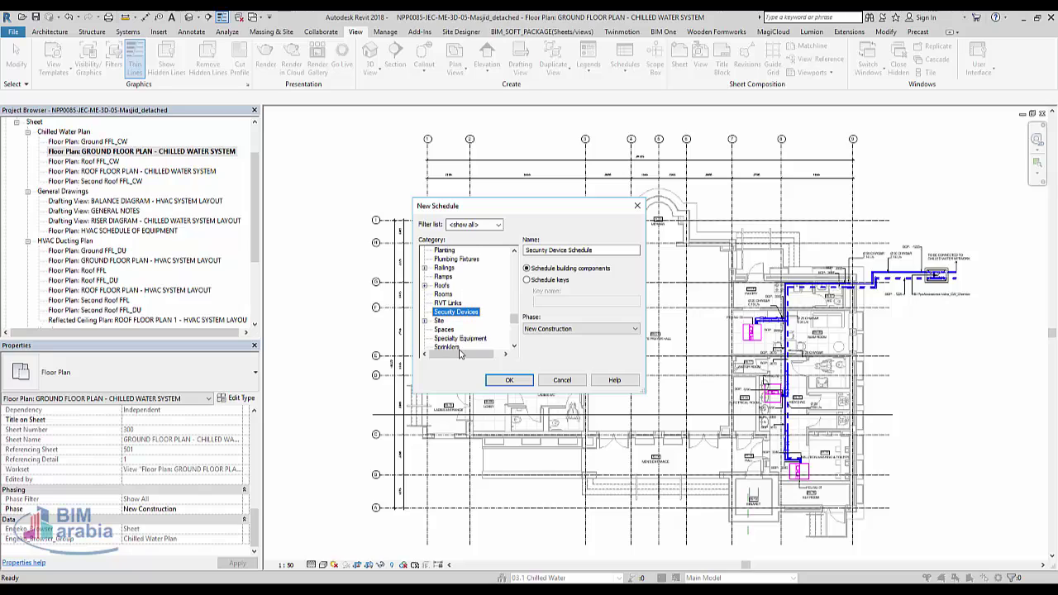
pyautogui.click(447, 330)
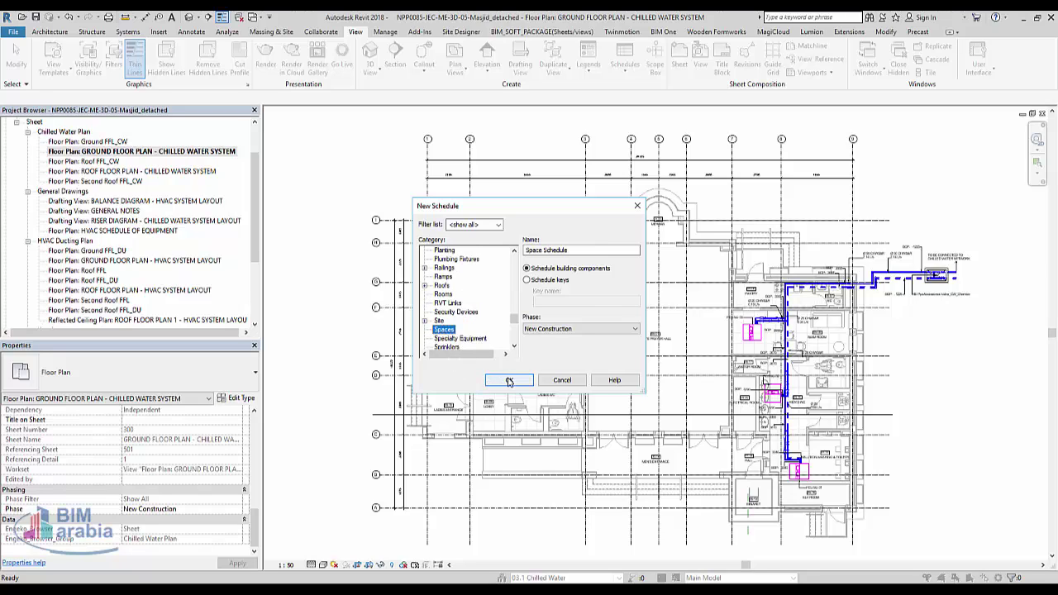
pyautogui.click(572, 331)
pyautogui.click(573, 333)
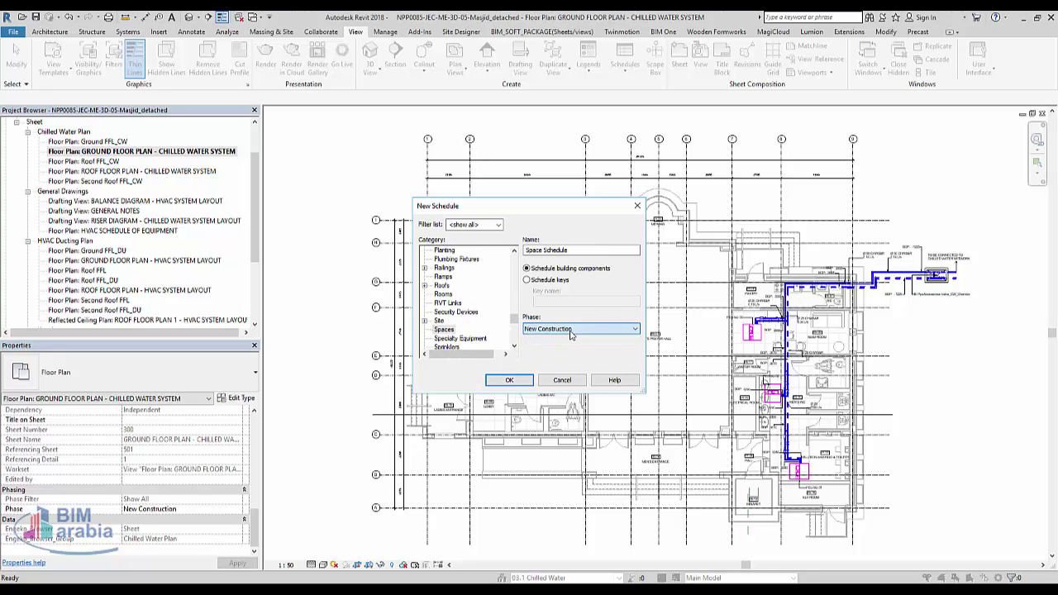
# Add the Name and Number fields to the new Space Schedule.
pyautogui.click(509, 379)
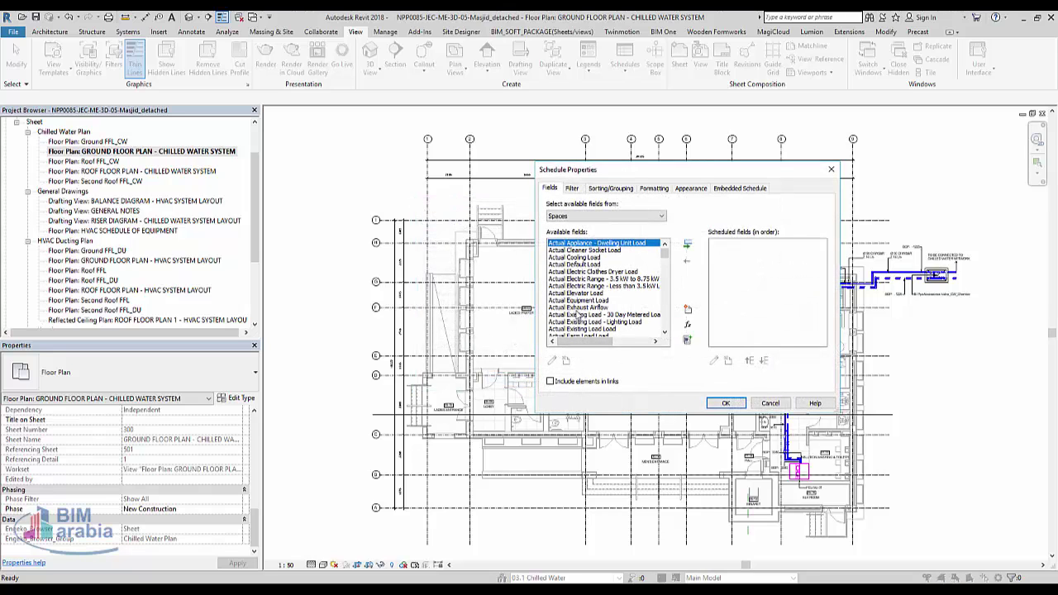
pyautogui.scroll(-2, 578, 315)
pyautogui.scroll(-5, 579, 312)
pyautogui.scroll(-4, 578, 313)
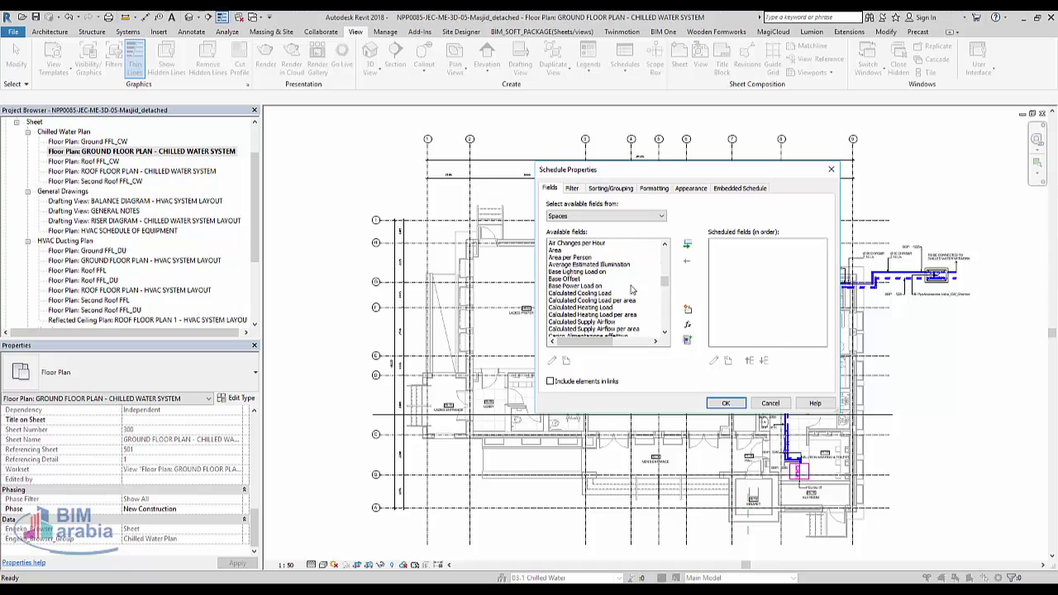
pyautogui.scroll(-3, 637, 293)
pyautogui.scroll(-3, 637, 294)
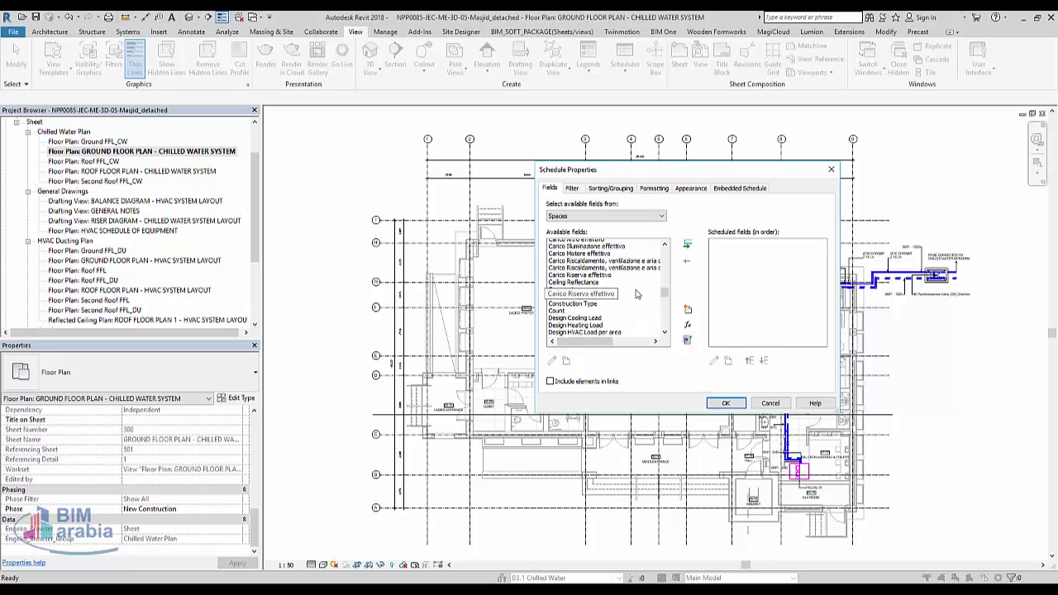
pyautogui.click(576, 300)
pyautogui.scroll(-3, 576, 302)
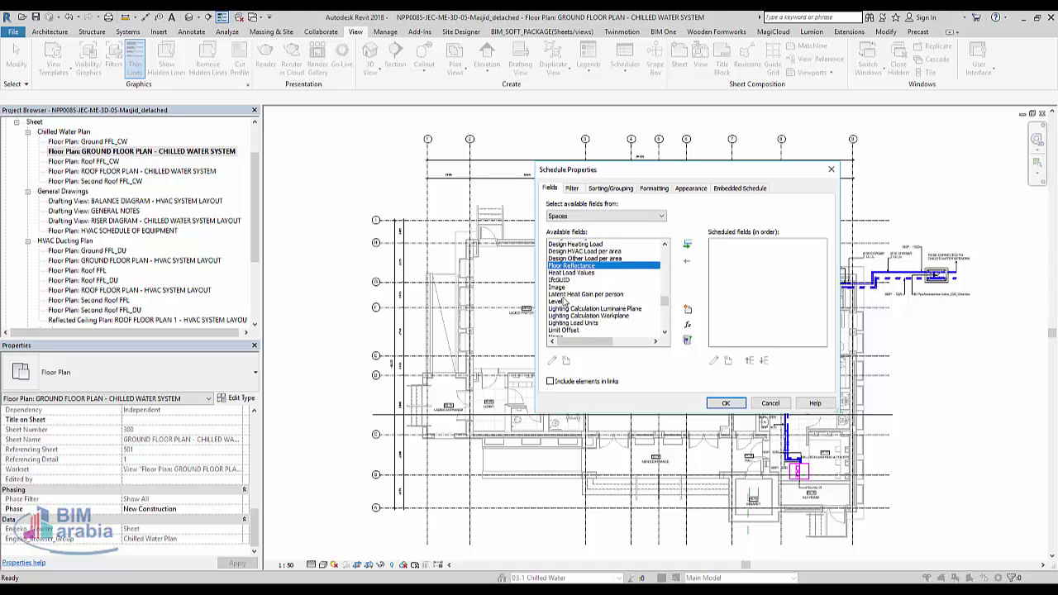
pyautogui.click(576, 314)
pyautogui.scroll(-2, 576, 317)
pyautogui.doubleClick(566, 288)
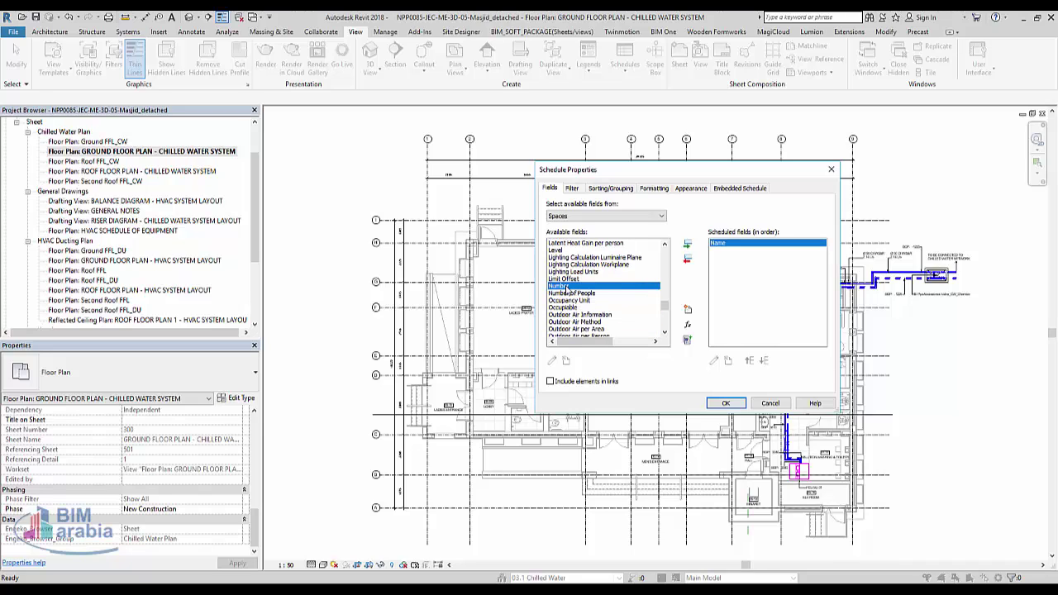
pyautogui.doubleClick(567, 288)
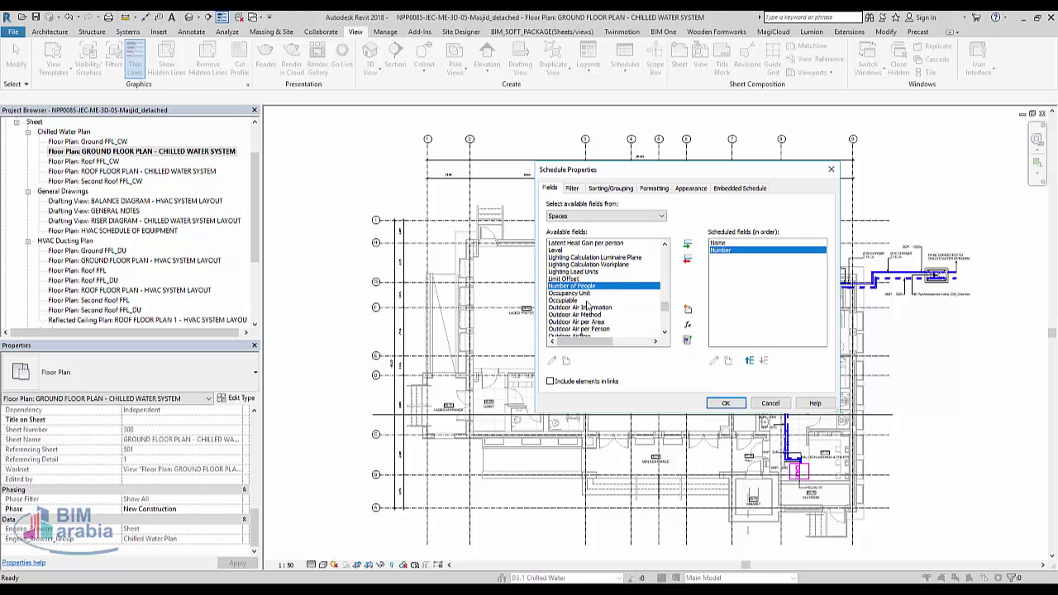
# Add the Space Type and Volume fields and generate the schedule.
pyautogui.scroll(-5, 577, 305)
pyautogui.click(578, 306)
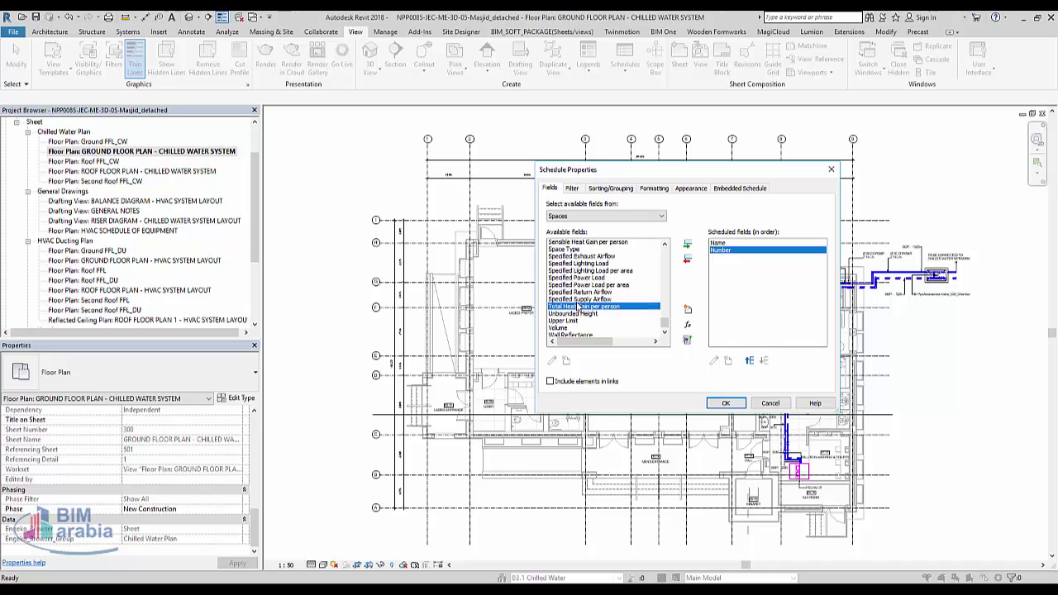
pyautogui.scroll(-3, 578, 307)
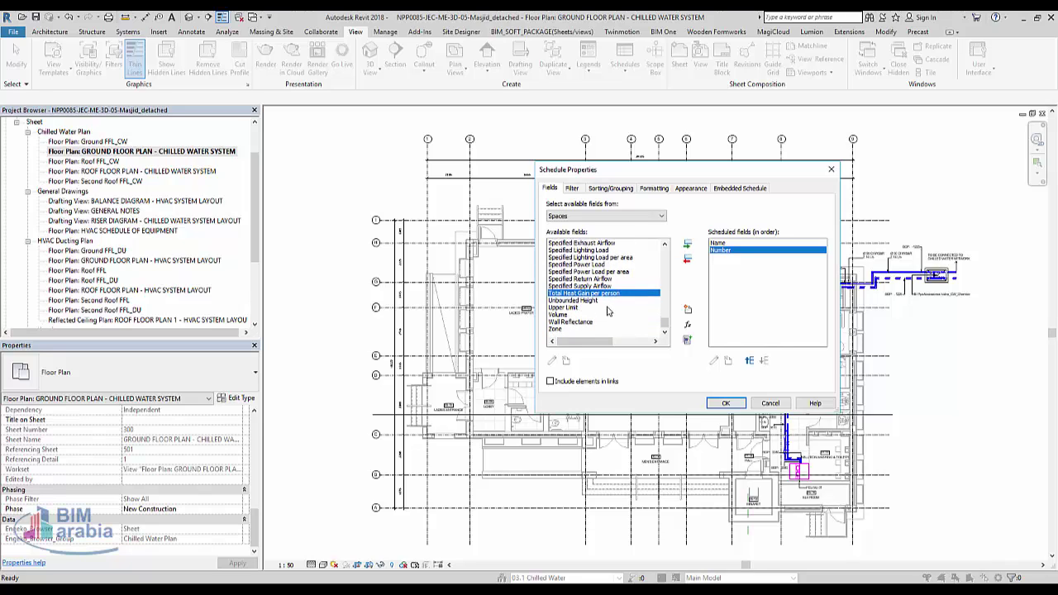
pyautogui.scroll(1, 608, 313)
pyautogui.scroll(2, 608, 318)
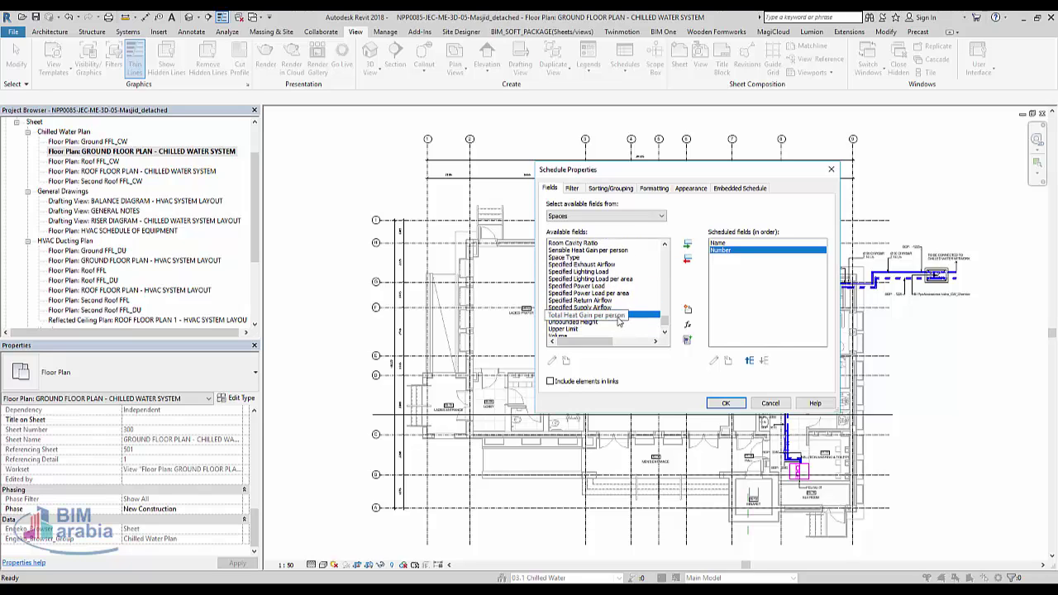
pyautogui.doubleClick(578, 257)
pyautogui.scroll(-2, 589, 308)
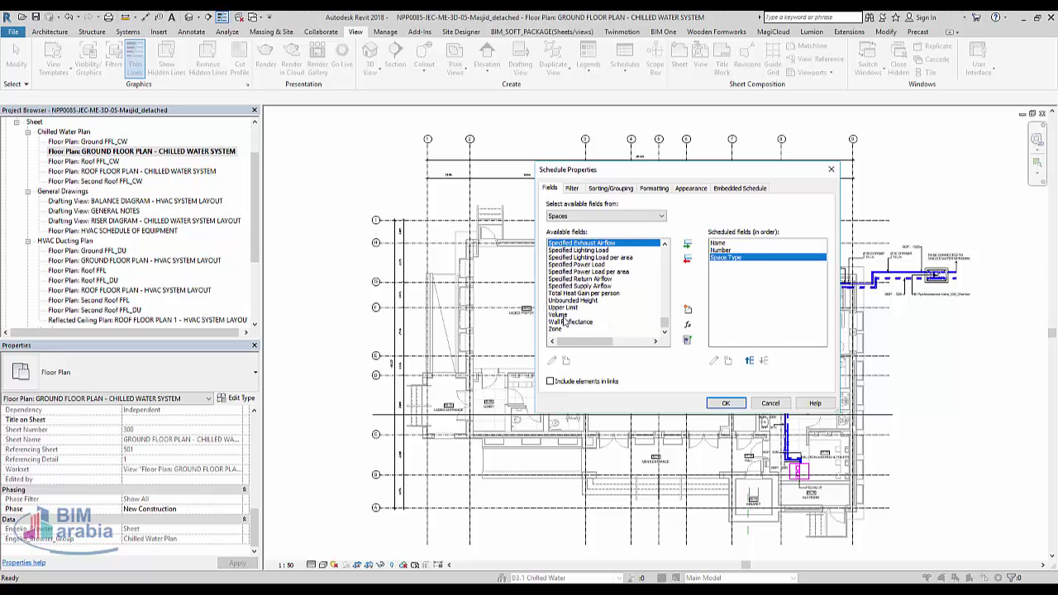
pyautogui.doubleClick(559, 314)
pyautogui.scroll(2, 576, 263)
pyautogui.scroll(3, 576, 264)
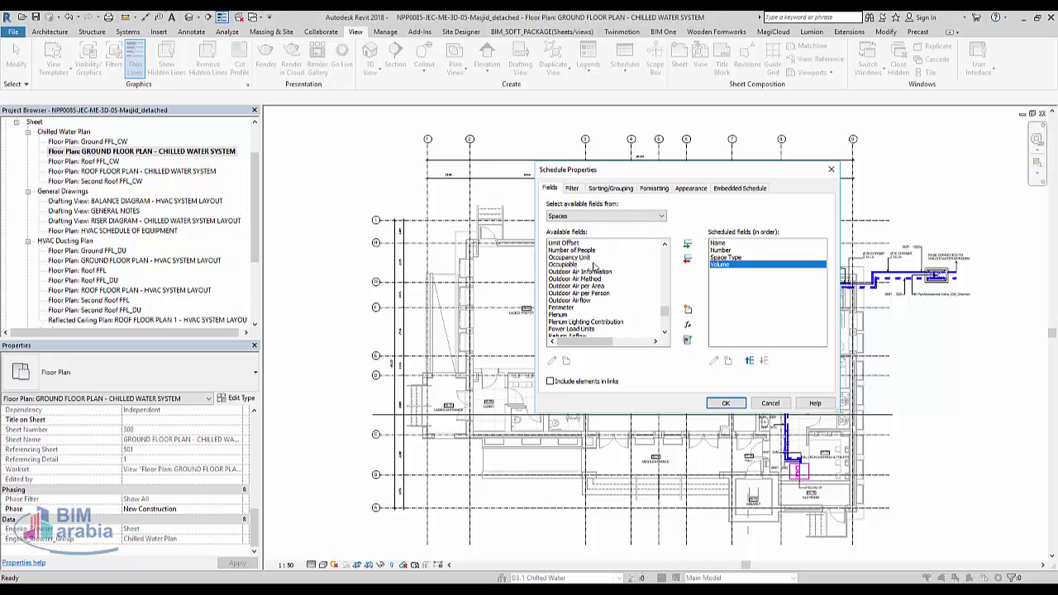
pyautogui.scroll(1, 586, 278)
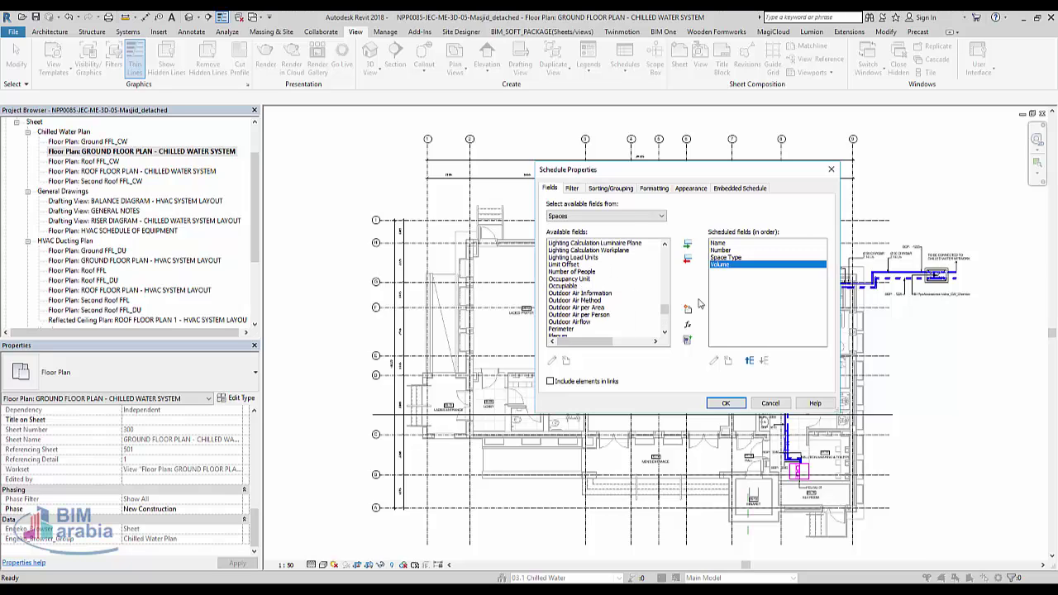
pyautogui.click(709, 402)
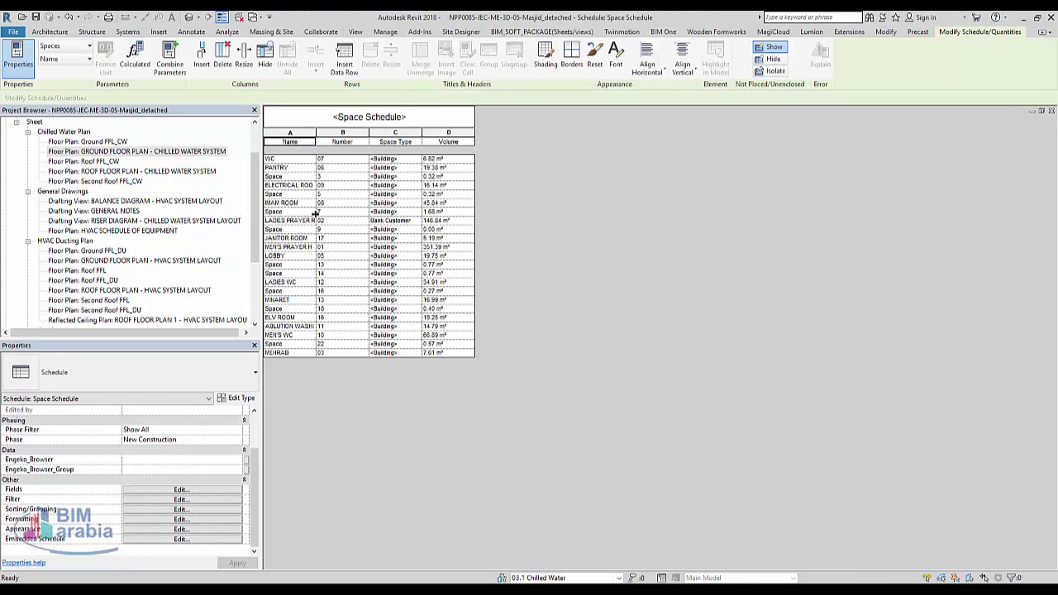
# Set the WC space's Space Type to Banking Activity Area - Office in the Space Schedule.
pyautogui.click(413, 158)
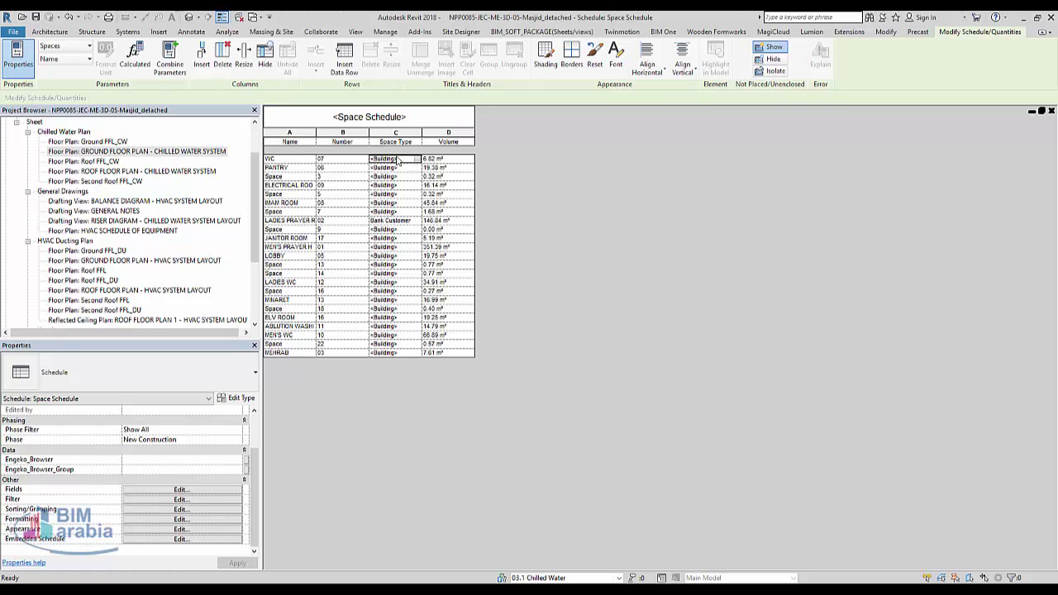
pyautogui.click(419, 159)
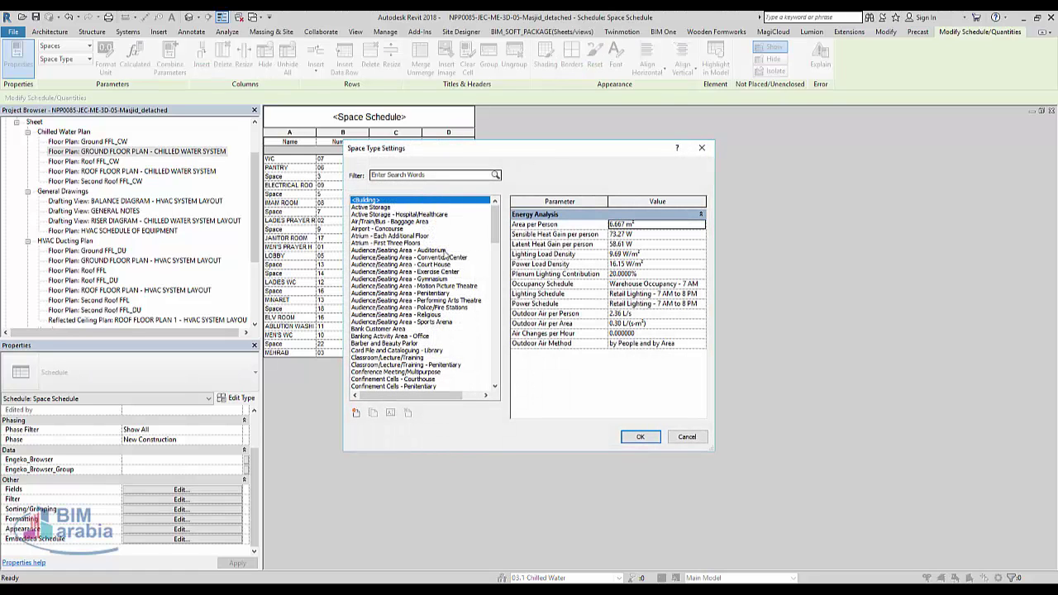
pyautogui.click(633, 436)
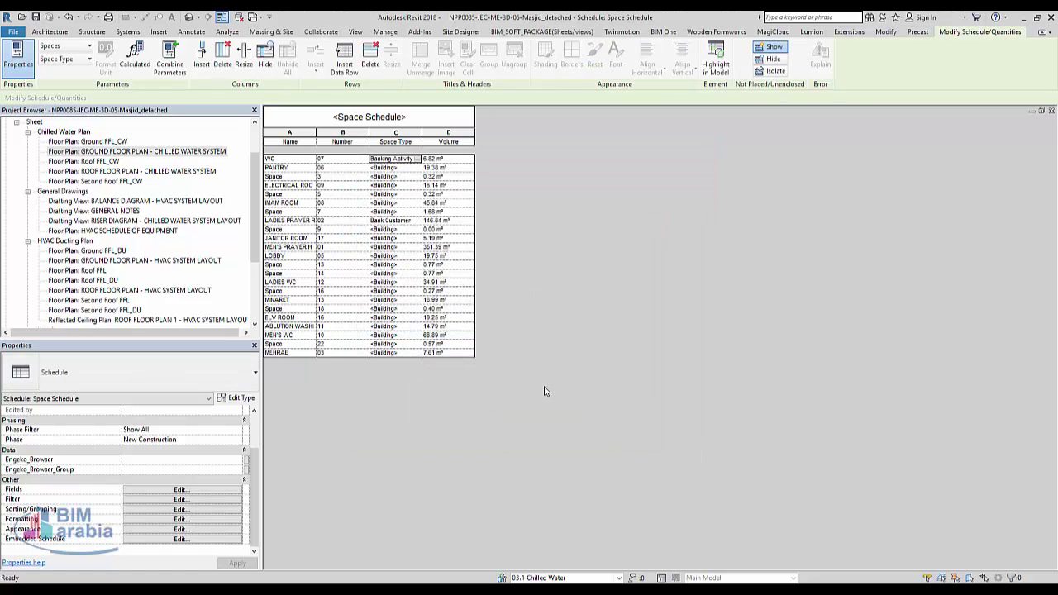